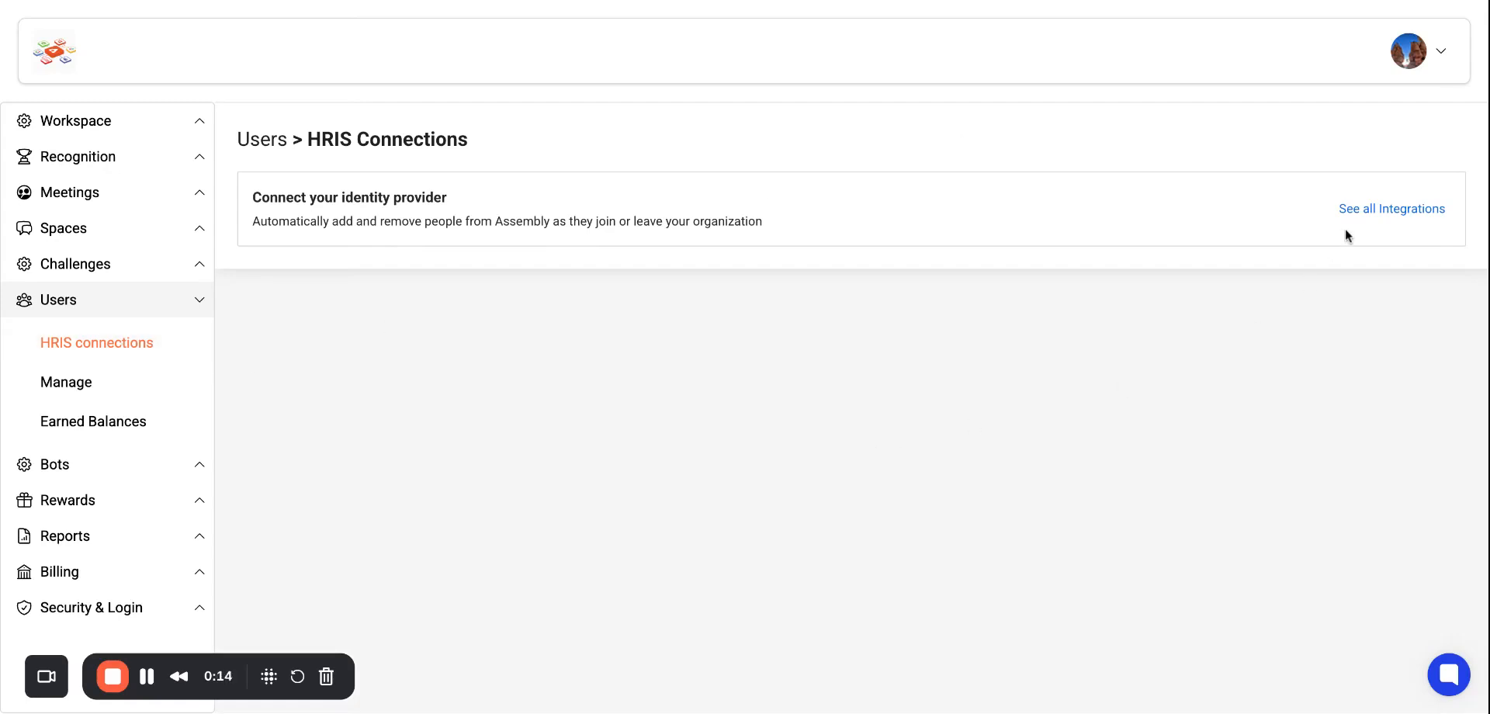
Browse all HRIS integrations, search for "bamb" and choose the BambooHR integration
{"action": "left_click", "coordinate": [1368, 209]}
{"action": "left_click", "coordinate": [784, 219]}
{"action": "type", "text": "bgam"}
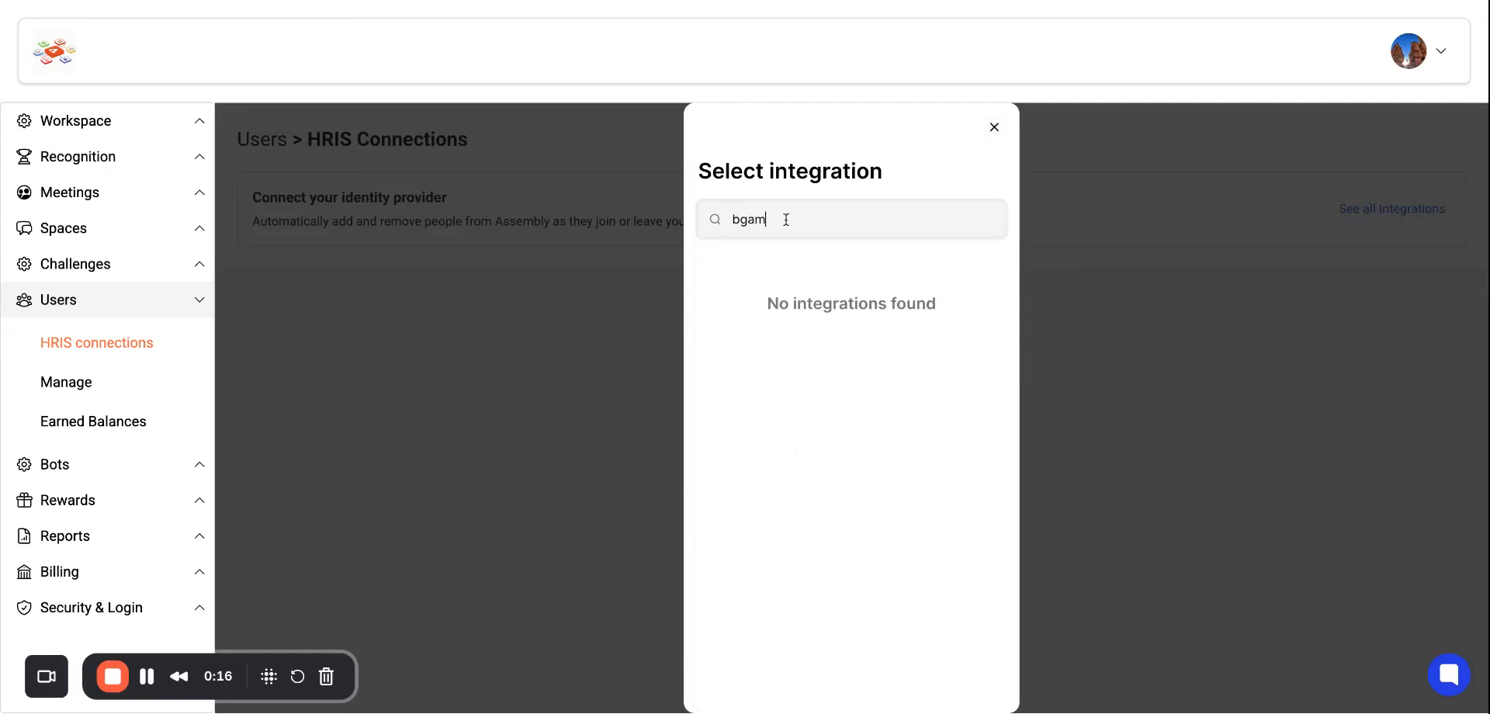
{"action": "key", "text": "BackSpace"}
{"action": "type", "text": "amb"}
{"action": "left_click", "coordinate": [738, 299]}
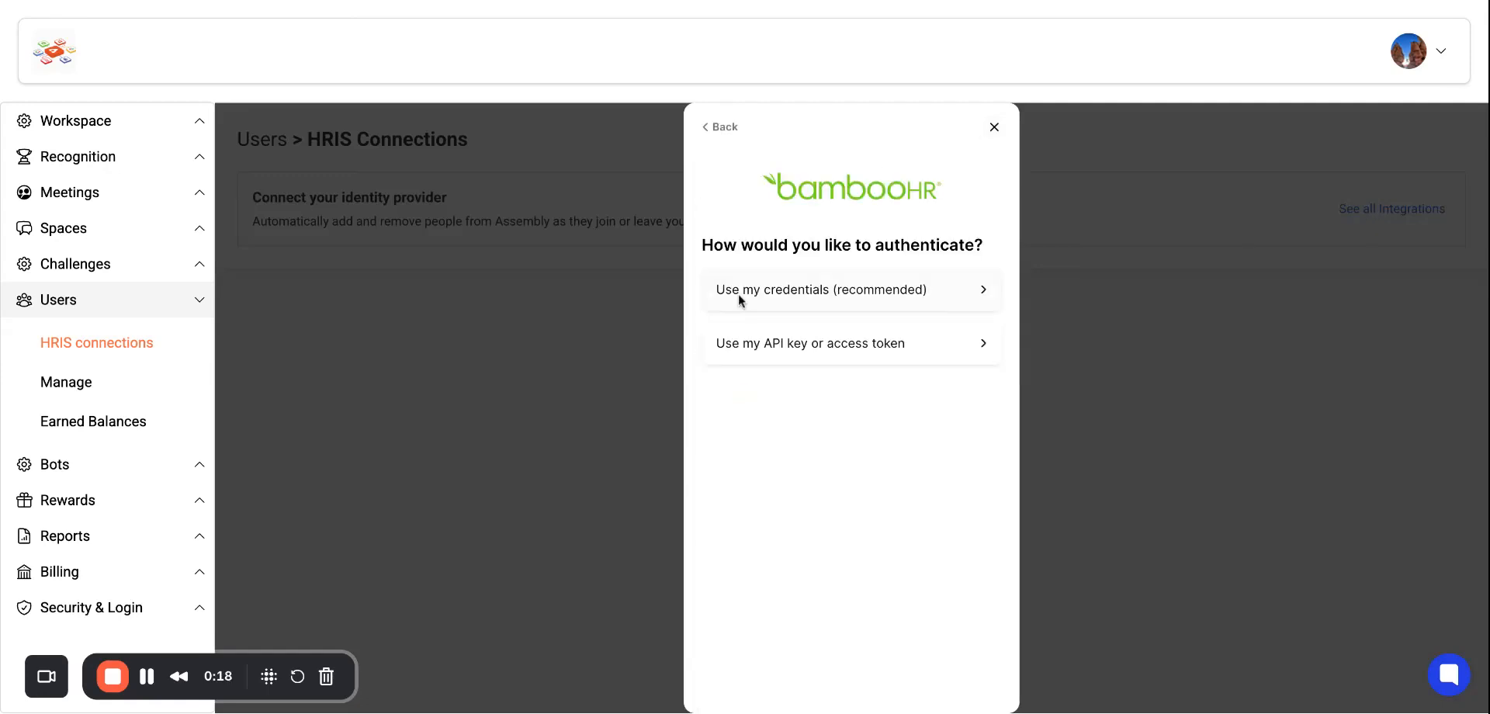
Choose authentication with own credentials for BambooHR and confirm having the administrator role
{"action": "left_click", "coordinate": [813, 300]}
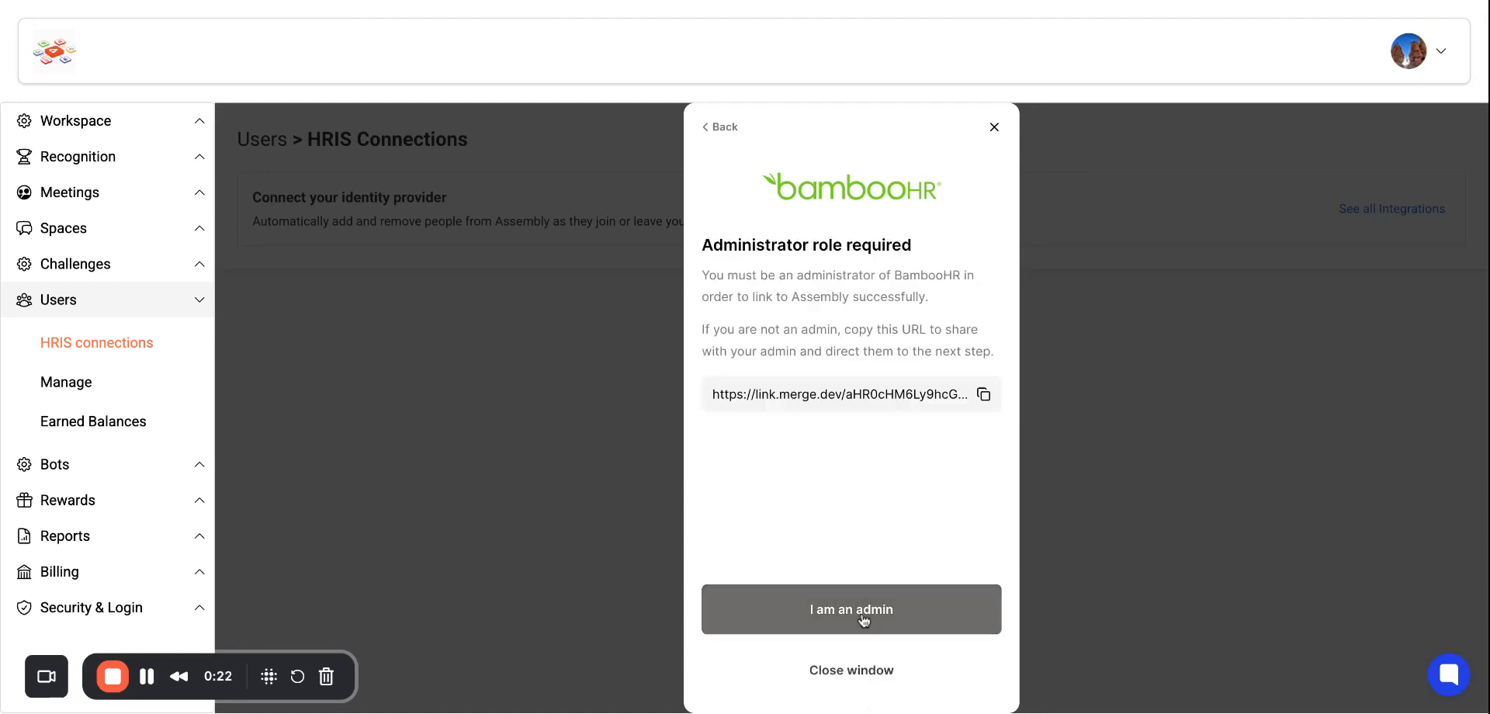
{"action": "left_click", "coordinate": [863, 617]}
{"action": "left_click", "coordinate": [868, 681]}
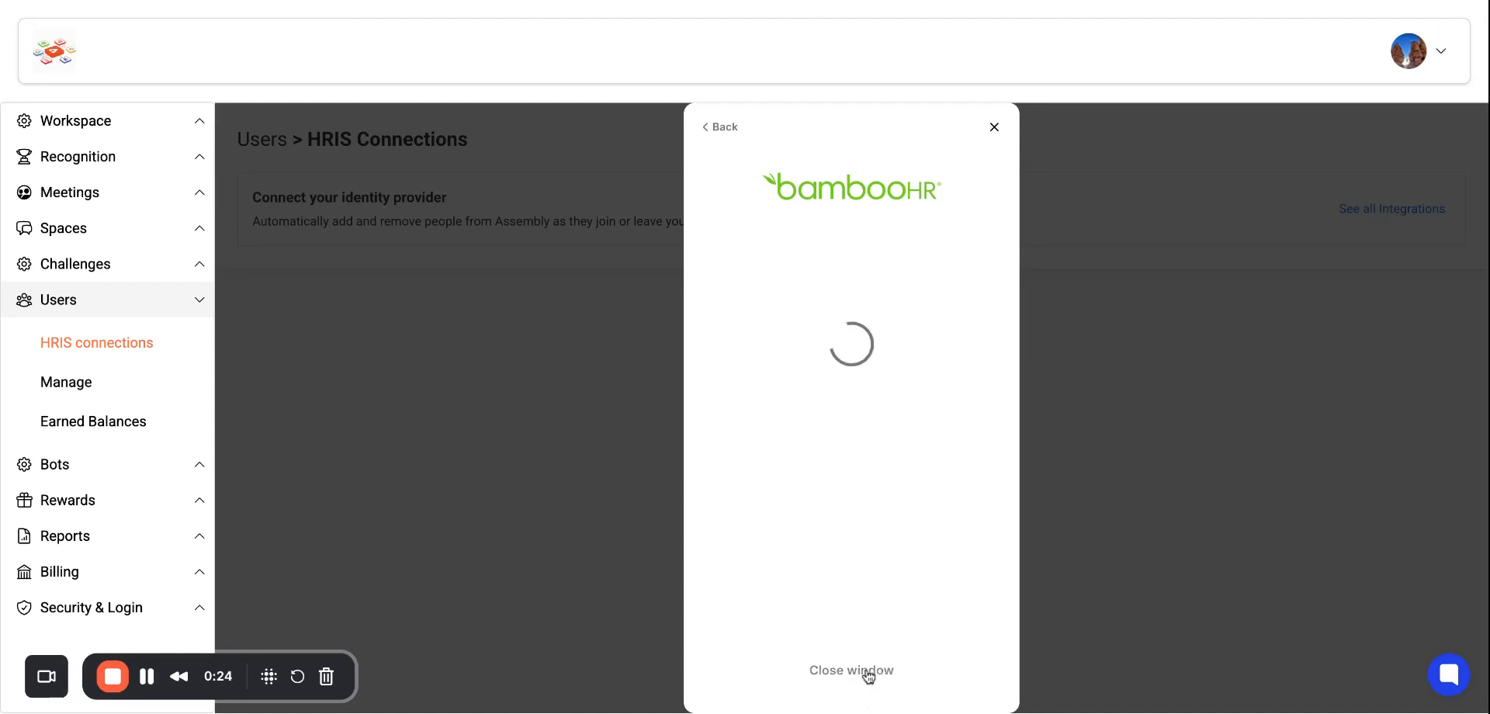
Set the BambooHR subdomain to assemblytest2 and open the login window to connect the account
{"action": "left_click", "coordinate": [776, 464]}
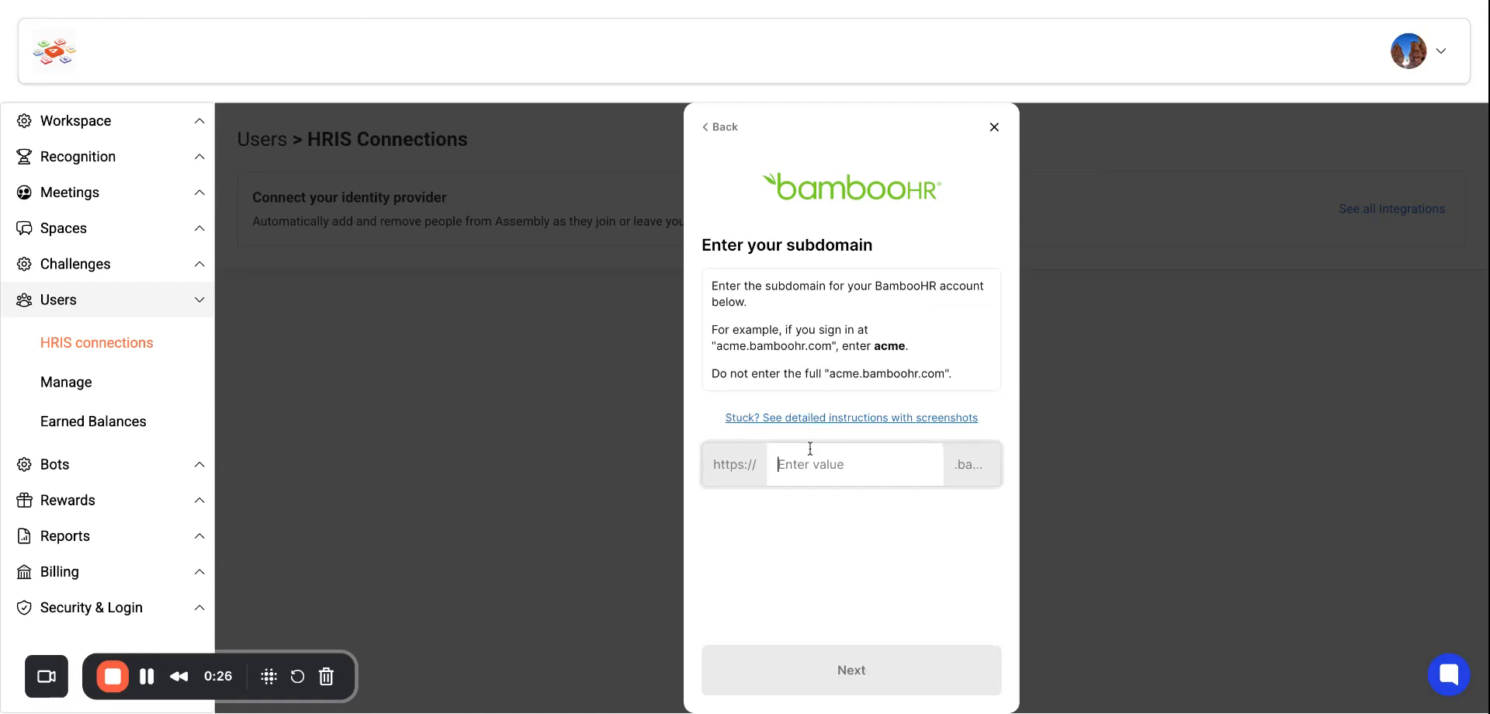
{"action": "key", "text": "ctrl+v"}
{"action": "key", "text": "ctrl+a"}
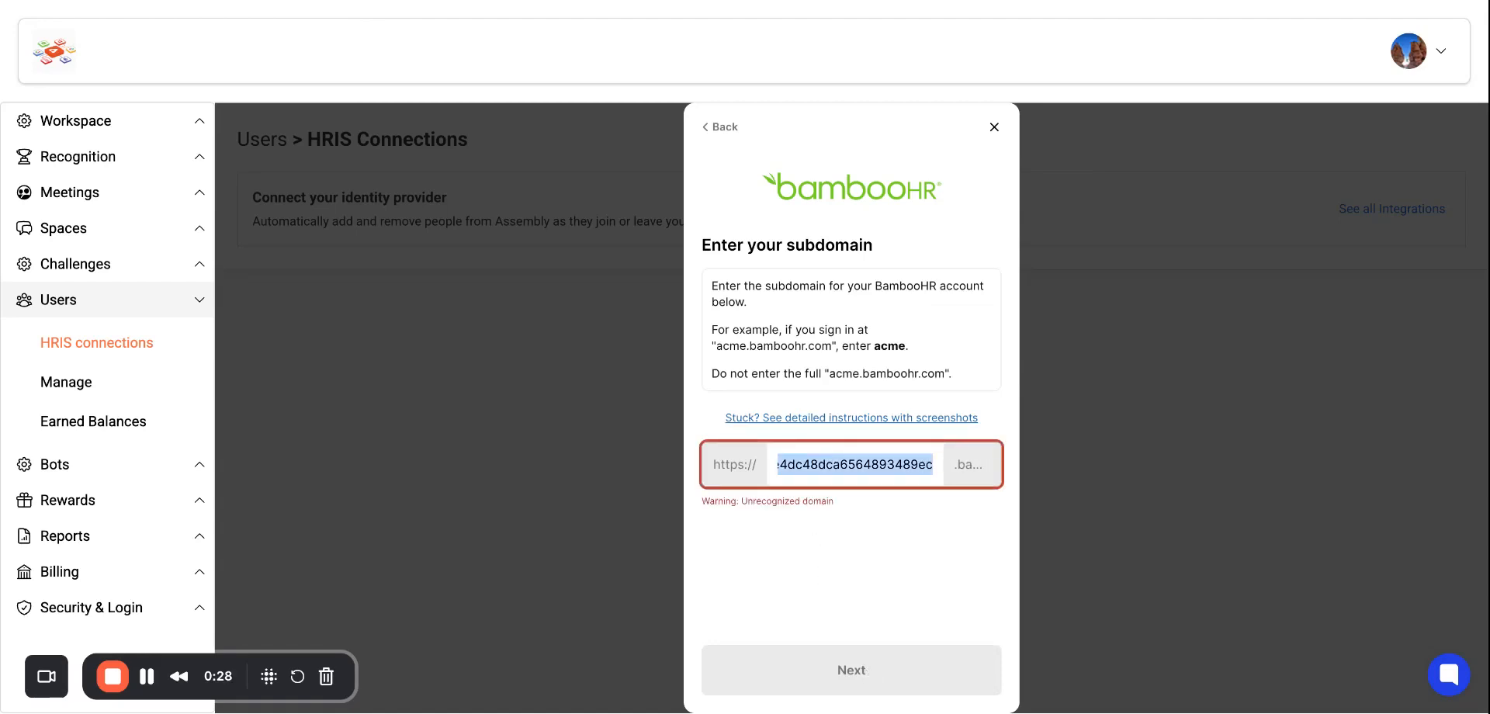
{"action": "type", "text": "assemblytest2"}
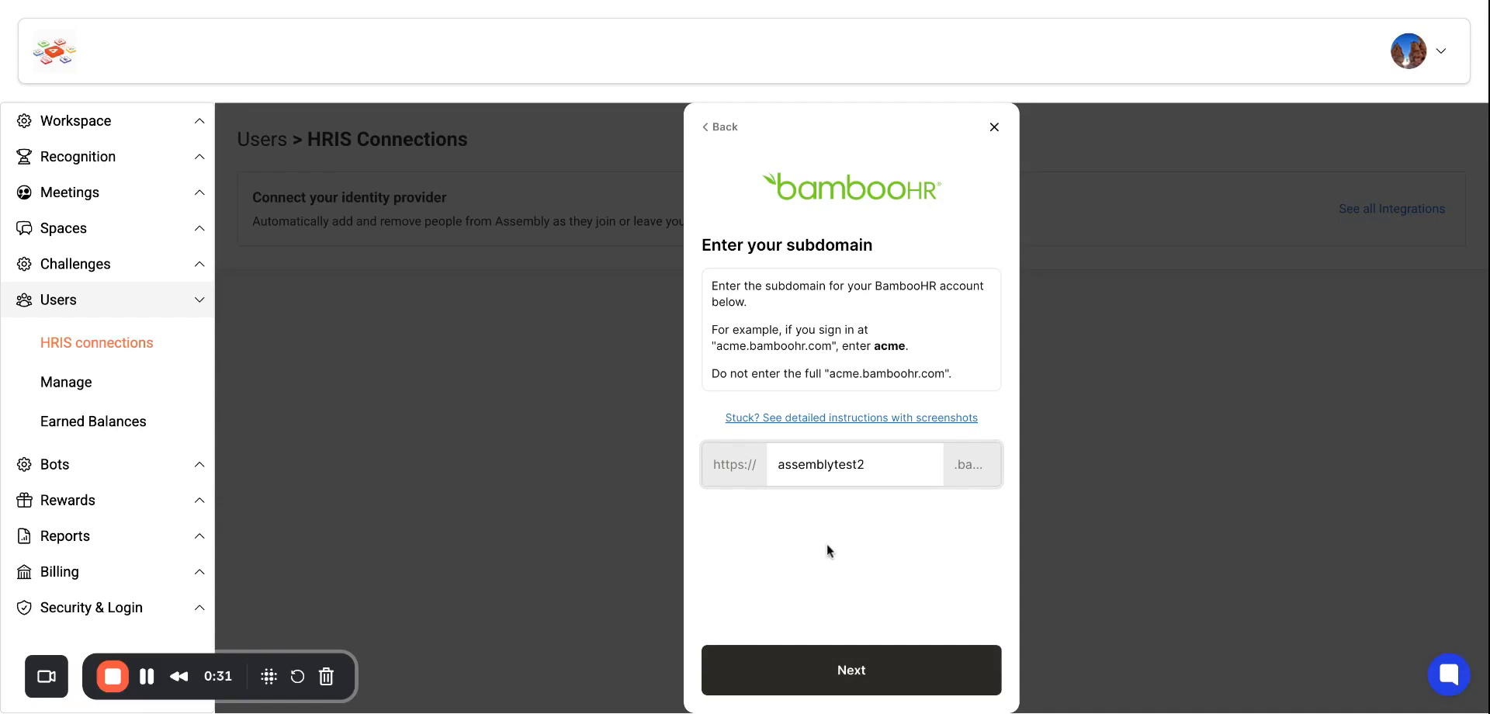
{"action": "left_click", "coordinate": [859, 670]}
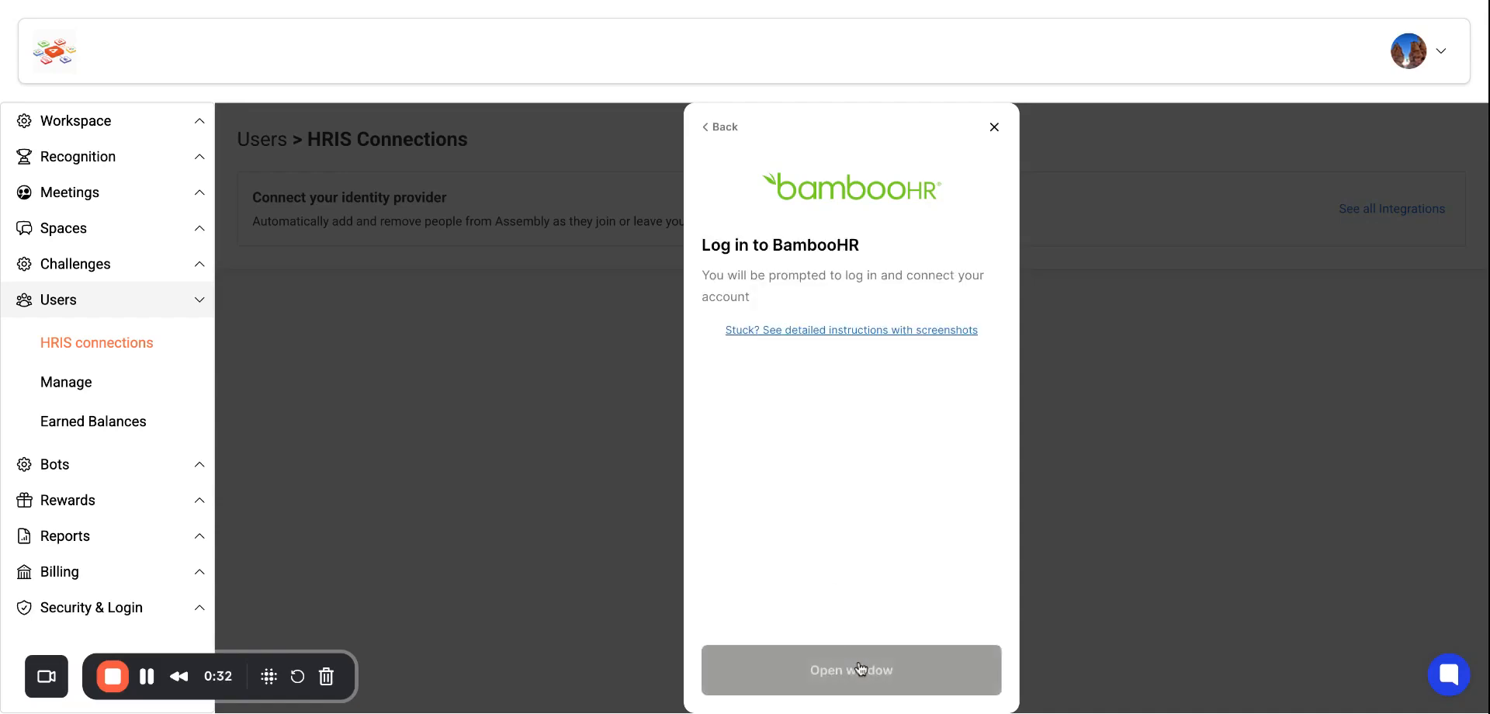
{"action": "left_click", "coordinate": [860, 670]}
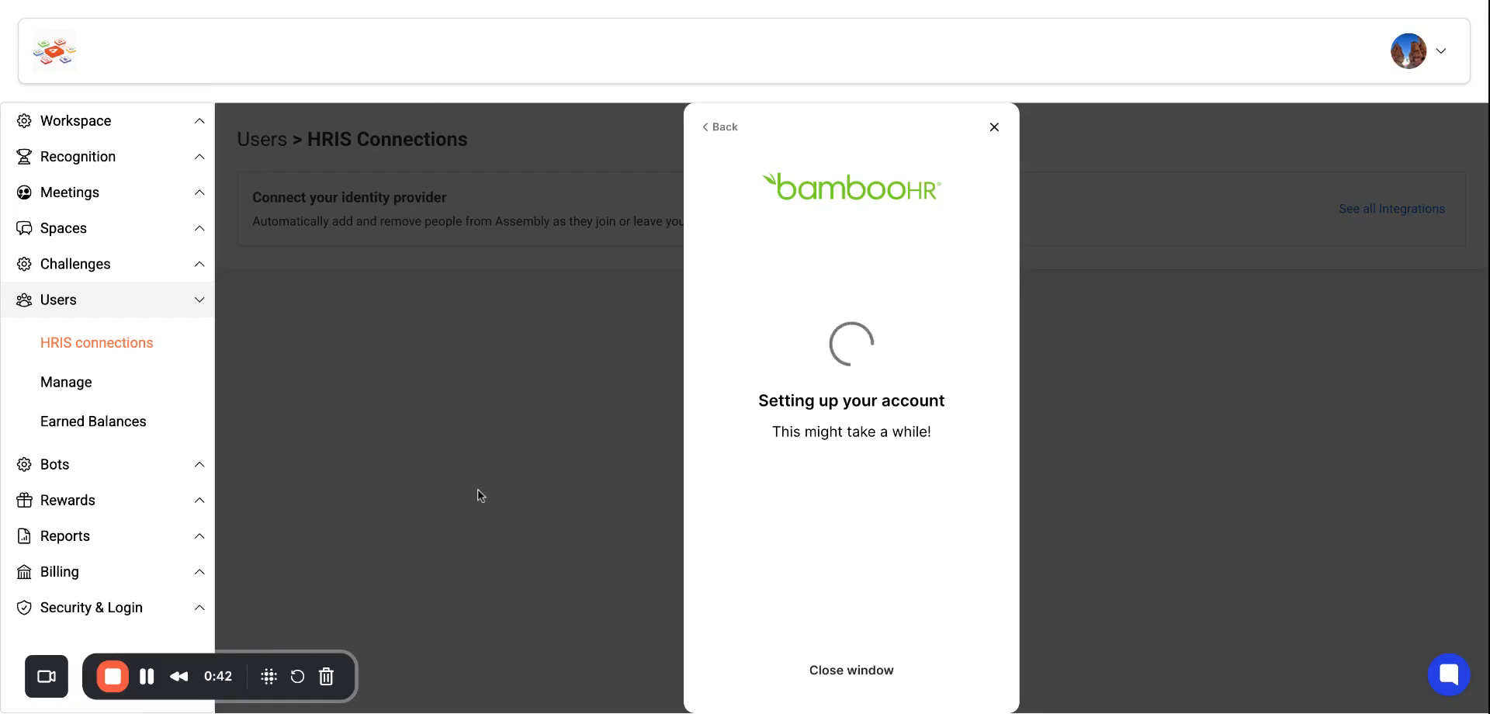
Accept Assembly's access to employments, employees, locations and groups data and finish the BambooHR connection
{"action": "left_click", "coordinate": [852, 670]}
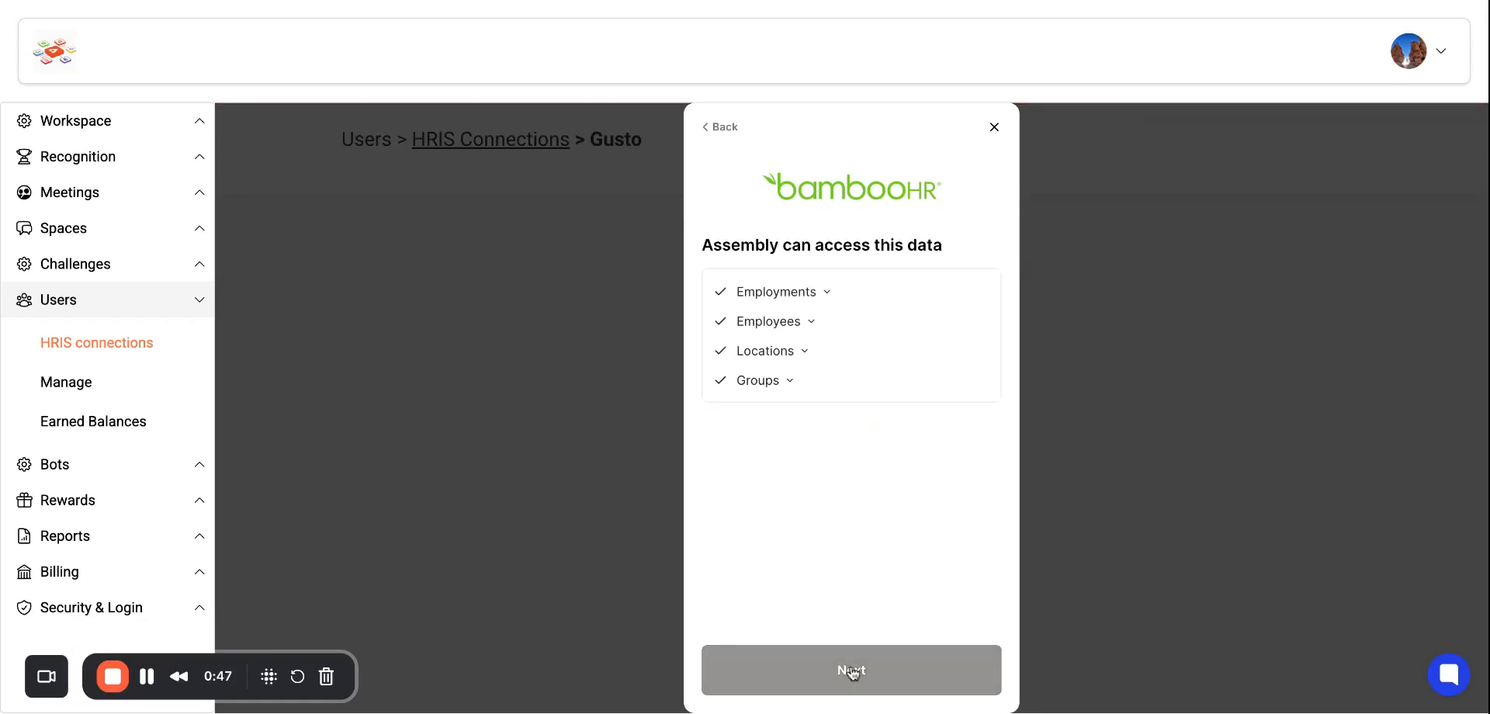
{"action": "left_click", "coordinate": [852, 670]}
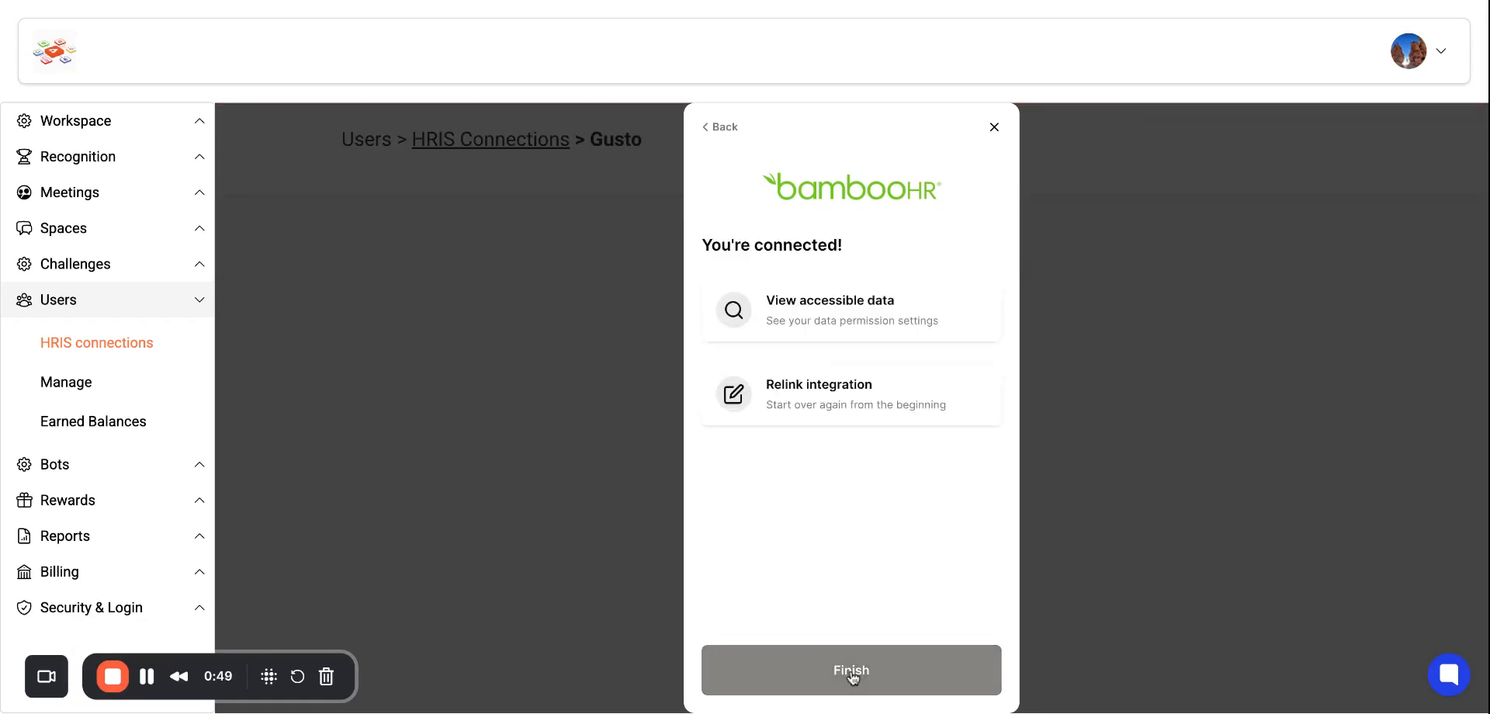
{"action": "left_click", "coordinate": [851, 672]}
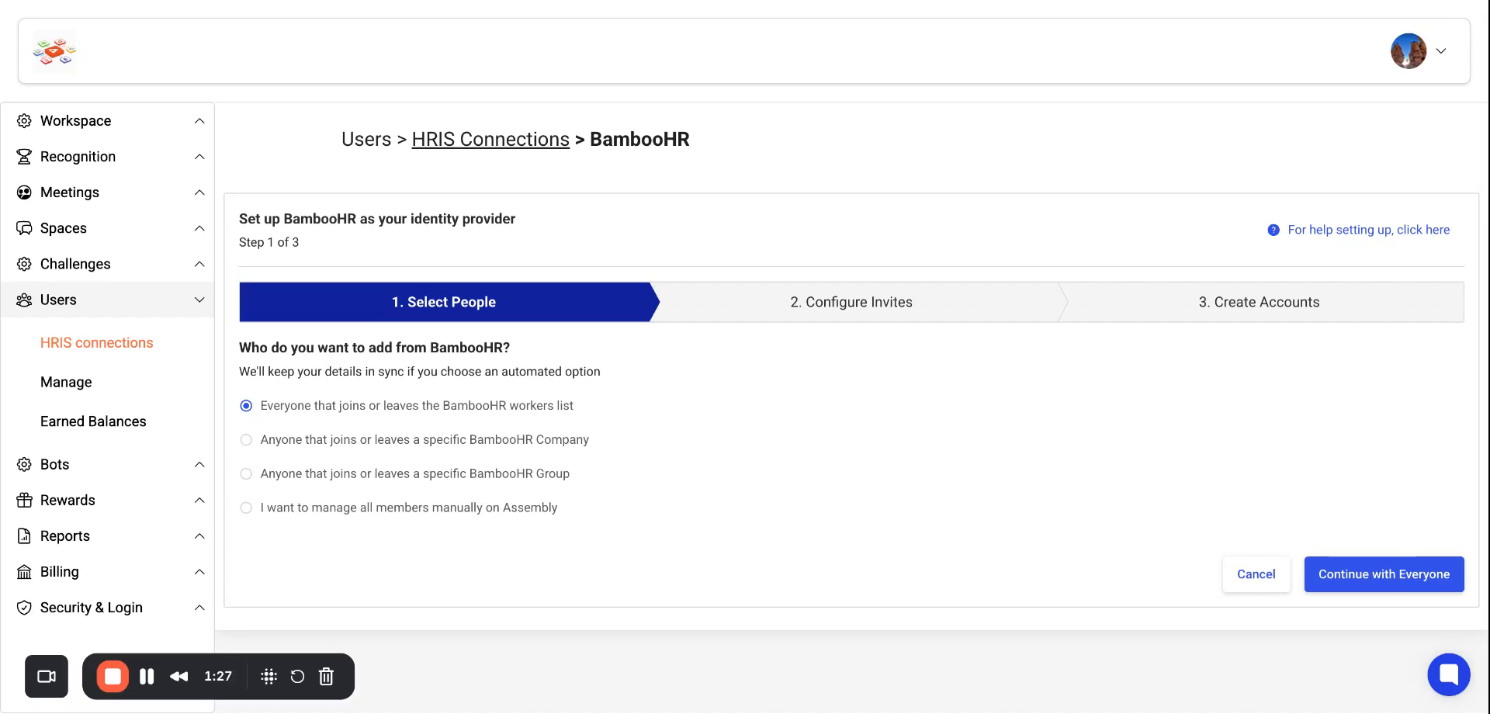
Choose to add everyone that joins or leaves the BambooHR workers list and continue to the invite configuration
{"action": "left_click", "coordinate": [246, 440]}
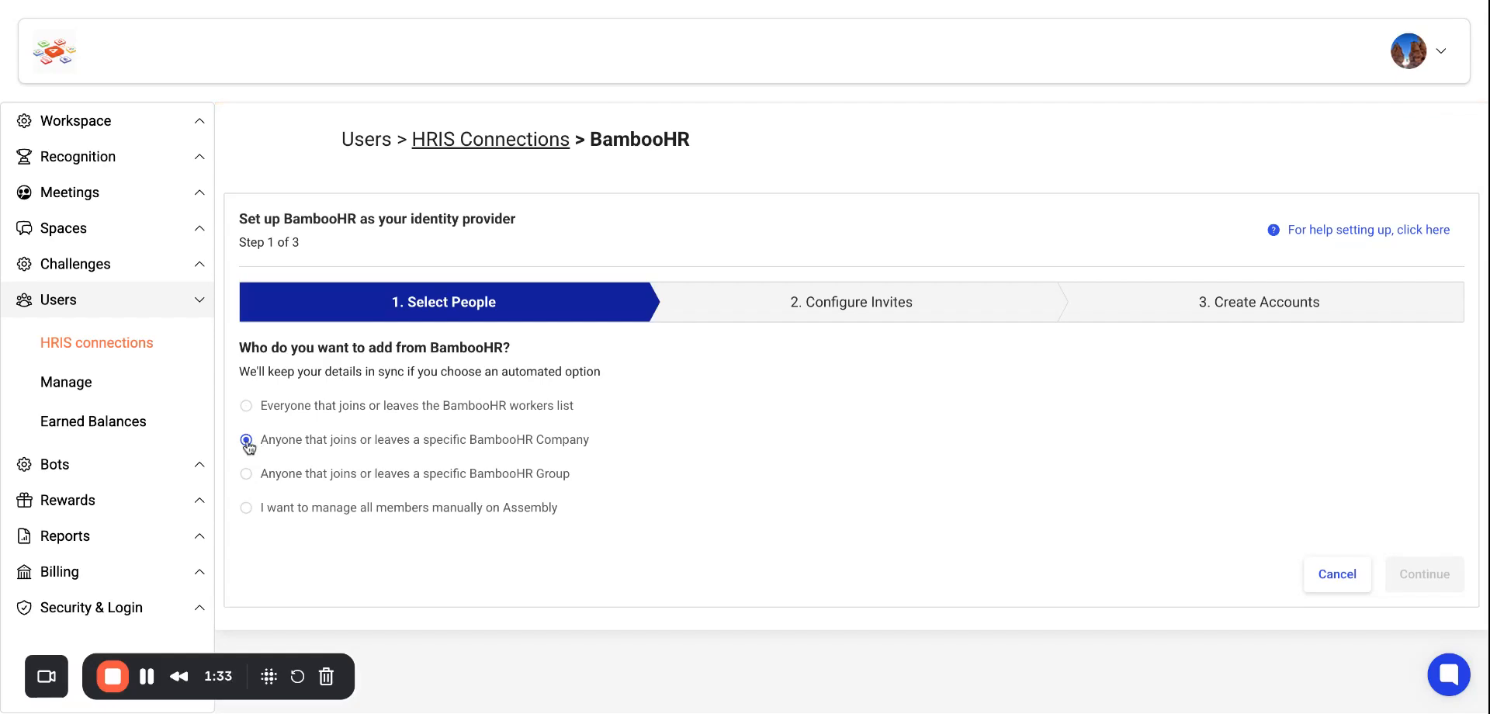
{"action": "left_click", "coordinate": [246, 475]}
{"action": "left_click", "coordinate": [246, 406]}
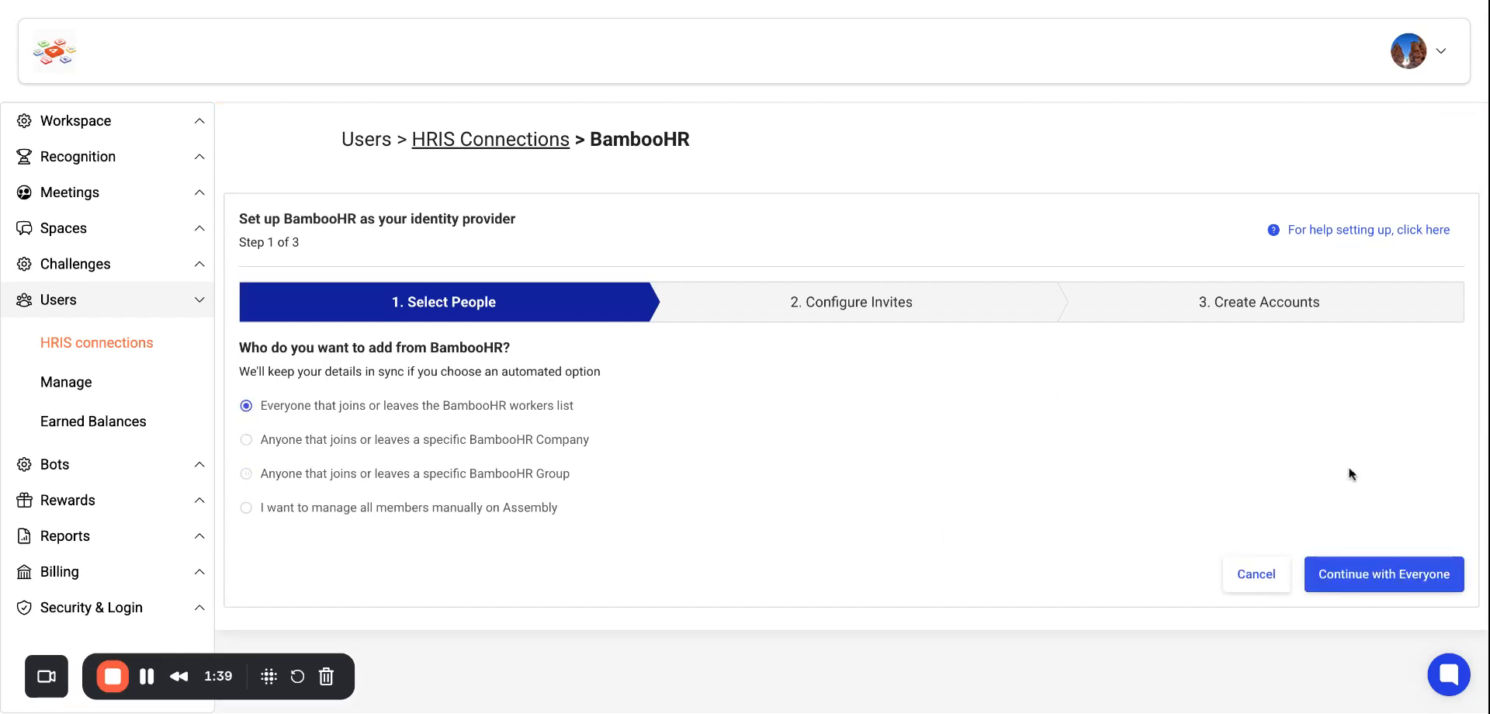
{"action": "left_click", "coordinate": [1370, 574]}
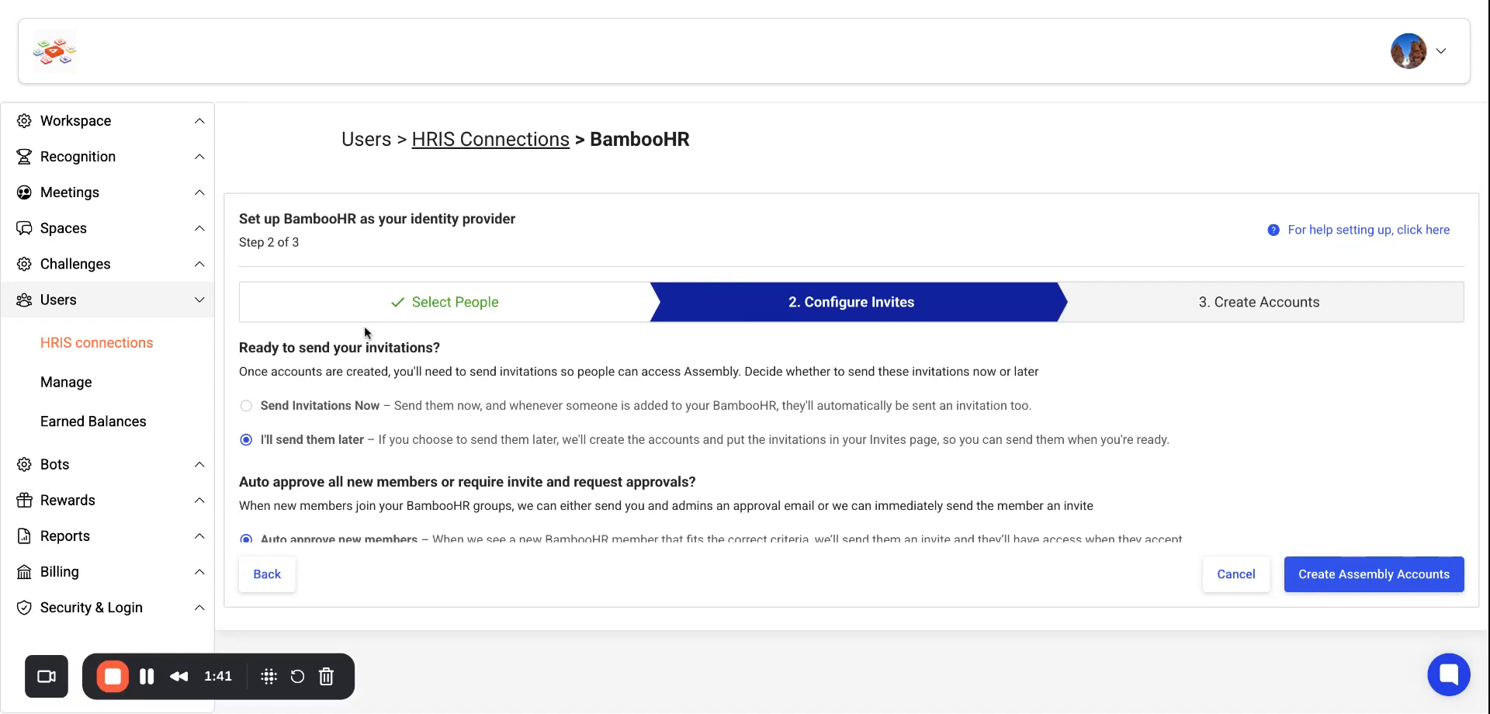
Keep invitations set to be sent later, require admin approval only for new members, and create the Assembly accounts
{"action": "scroll", "coordinate": [365, 324], "scroll_direction": "down", "scroll_amount": 2}
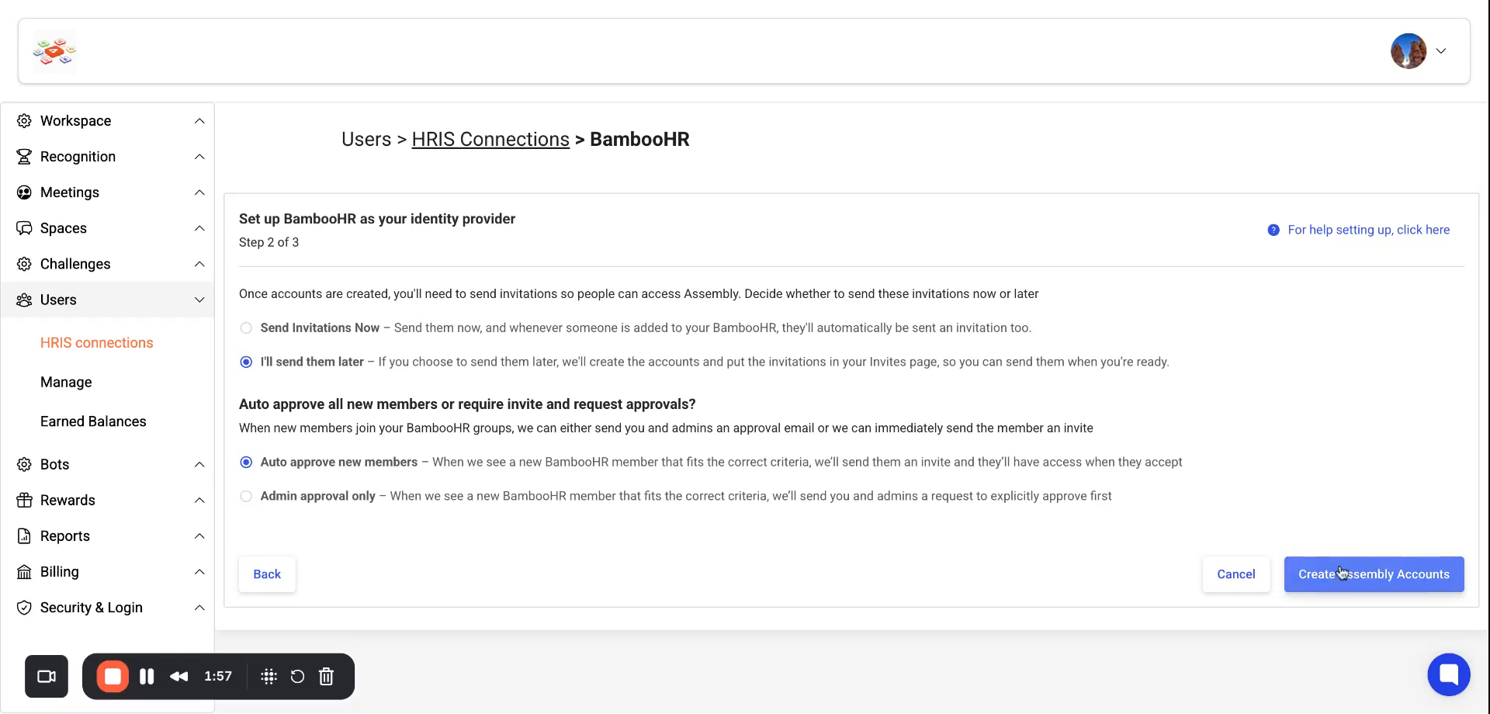
{"action": "left_click", "coordinate": [970, 498]}
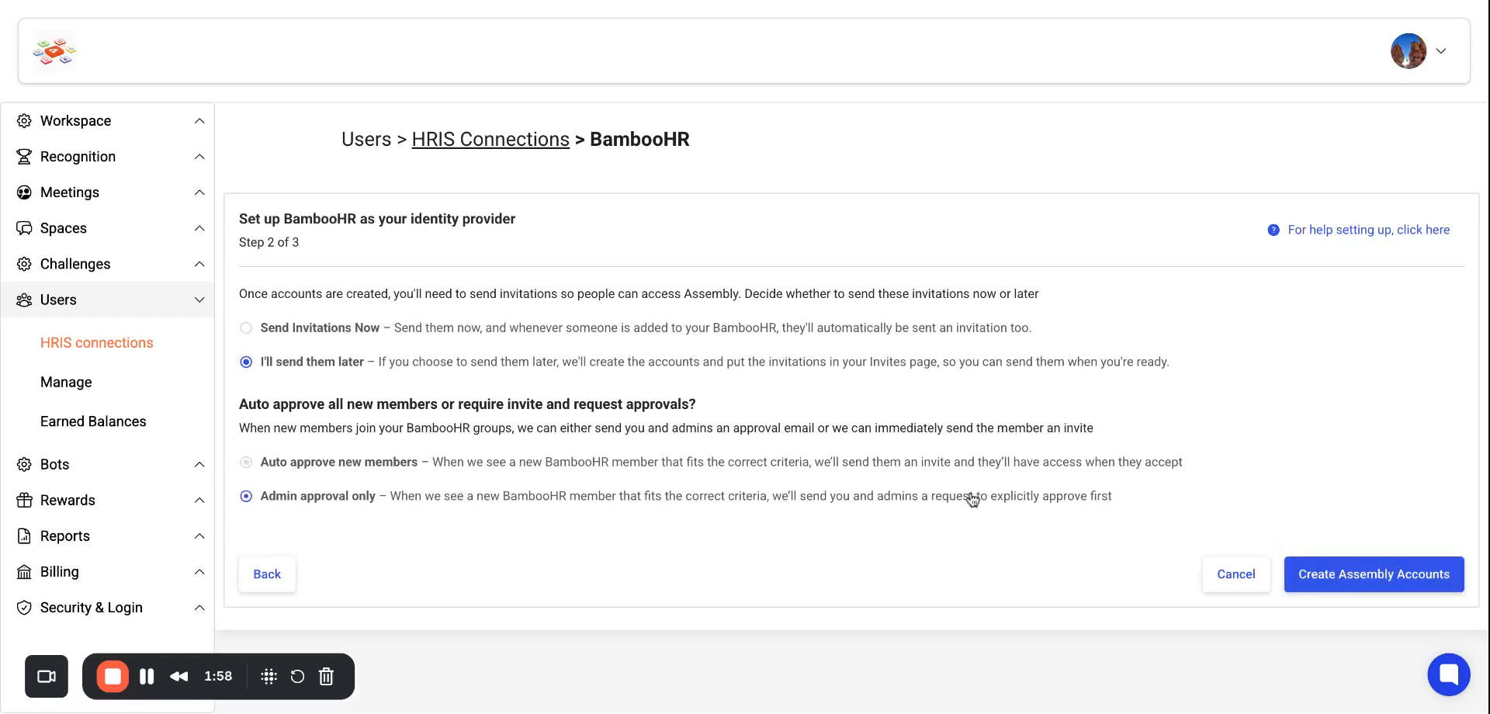
{"action": "left_click", "coordinate": [1358, 576]}
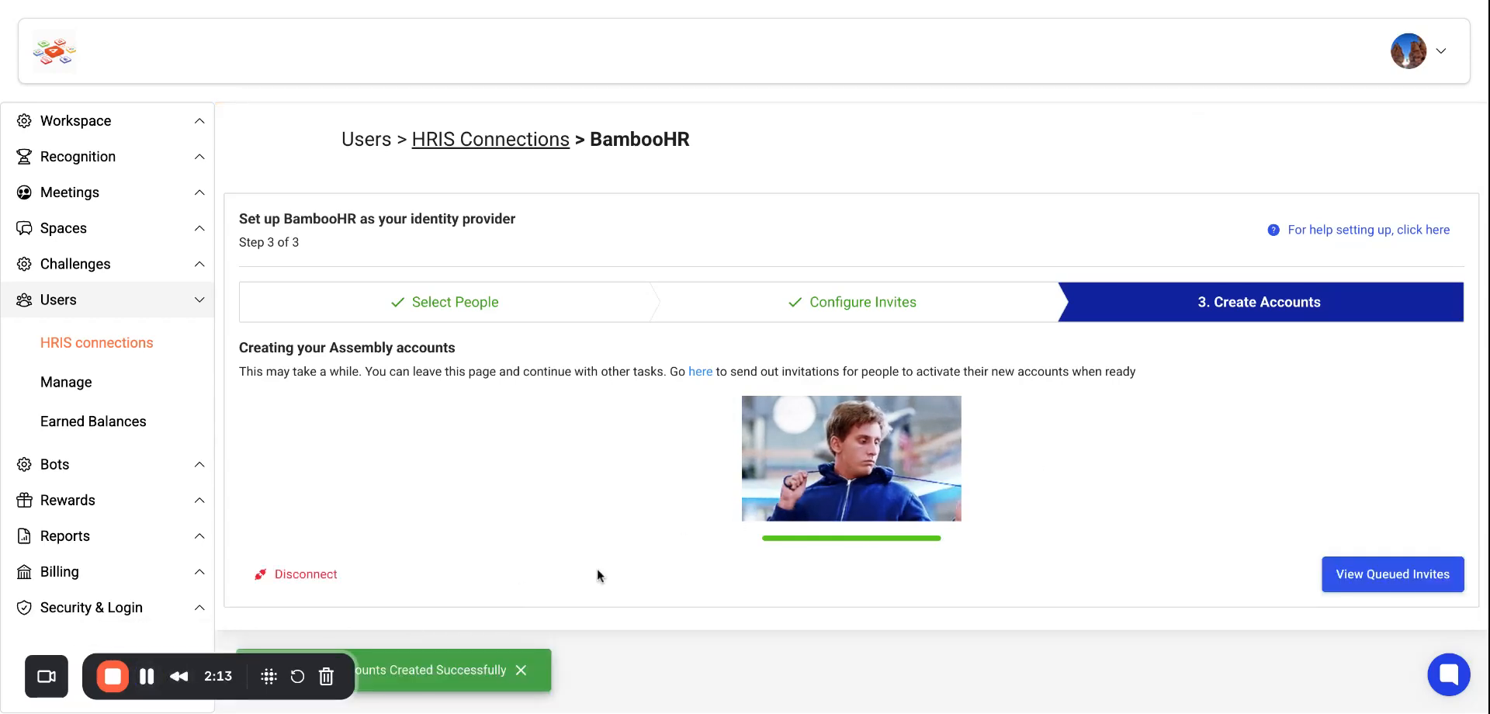
Open the queued invites and select all users on the first page
{"action": "left_click", "coordinate": [1371, 581]}
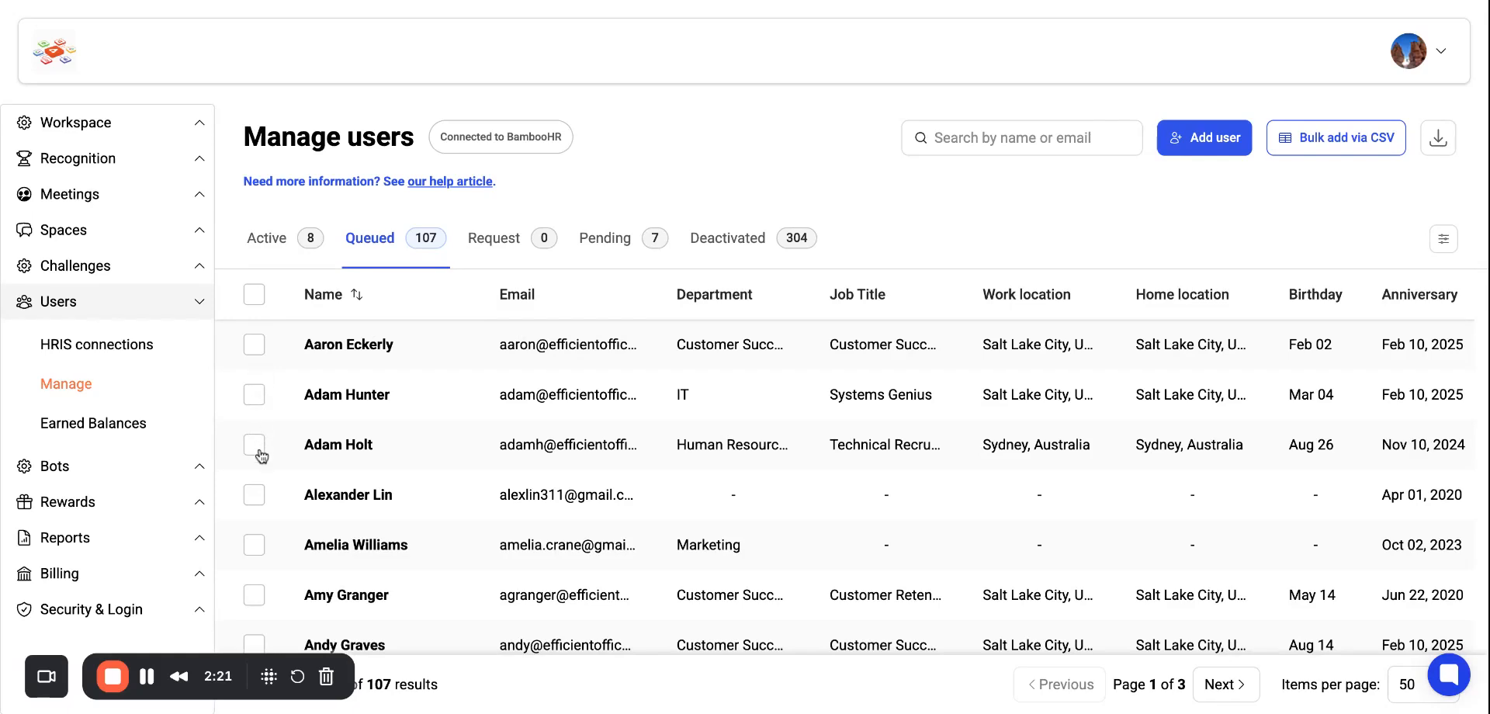
{"action": "left_click", "coordinate": [255, 296]}
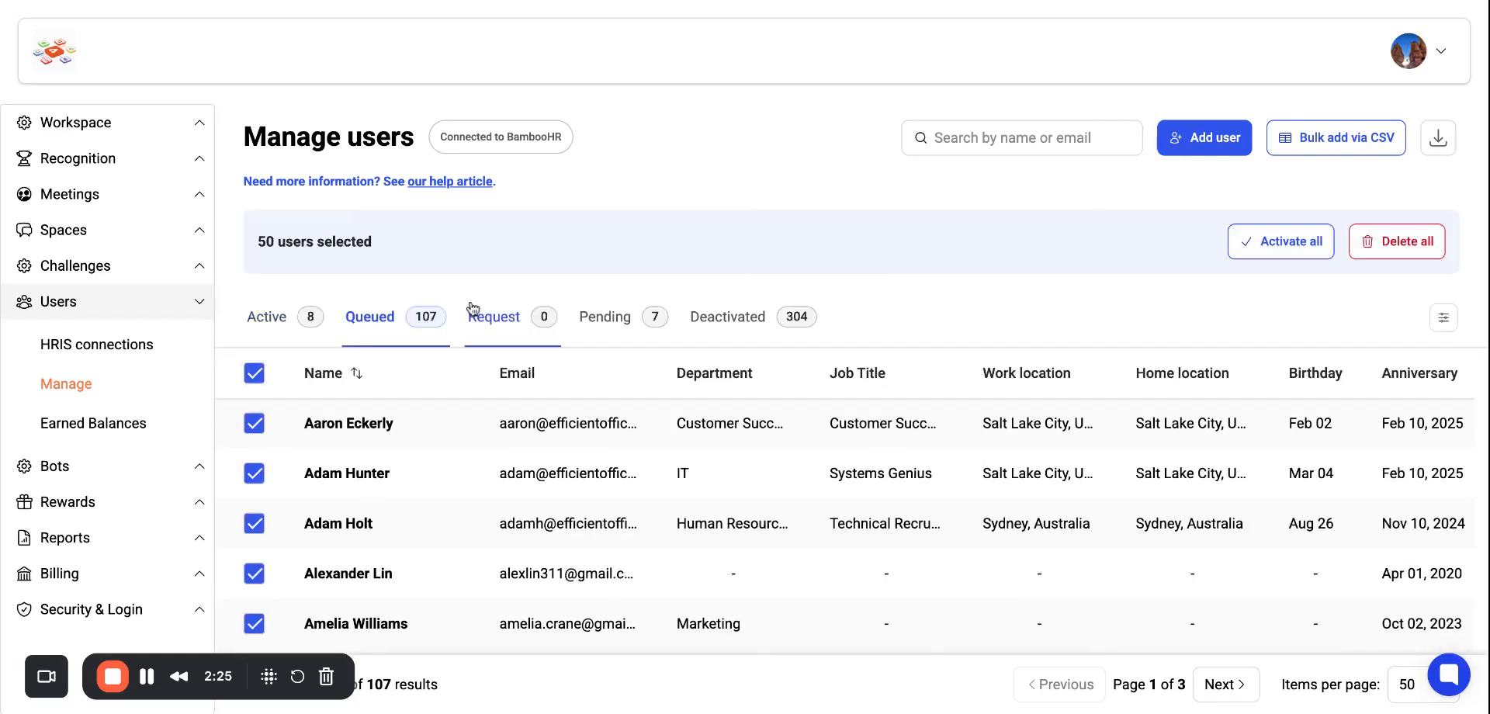
Go to the home feed, start a new recognition and add the colleague as its recipient
{"action": "left_click", "coordinate": [66, 52]}
{"action": "left_click", "coordinate": [47, 55]}
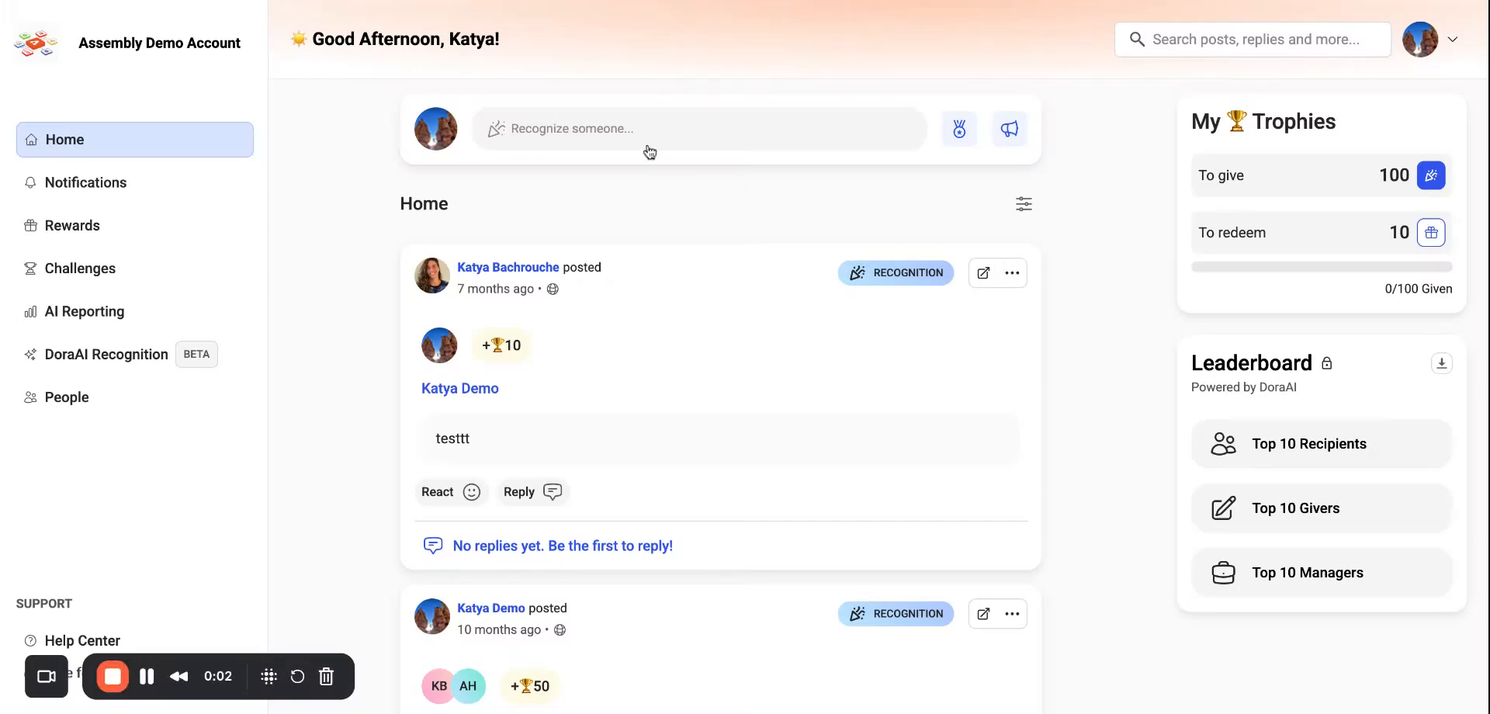
{"action": "left_click", "coordinate": [625, 133]}
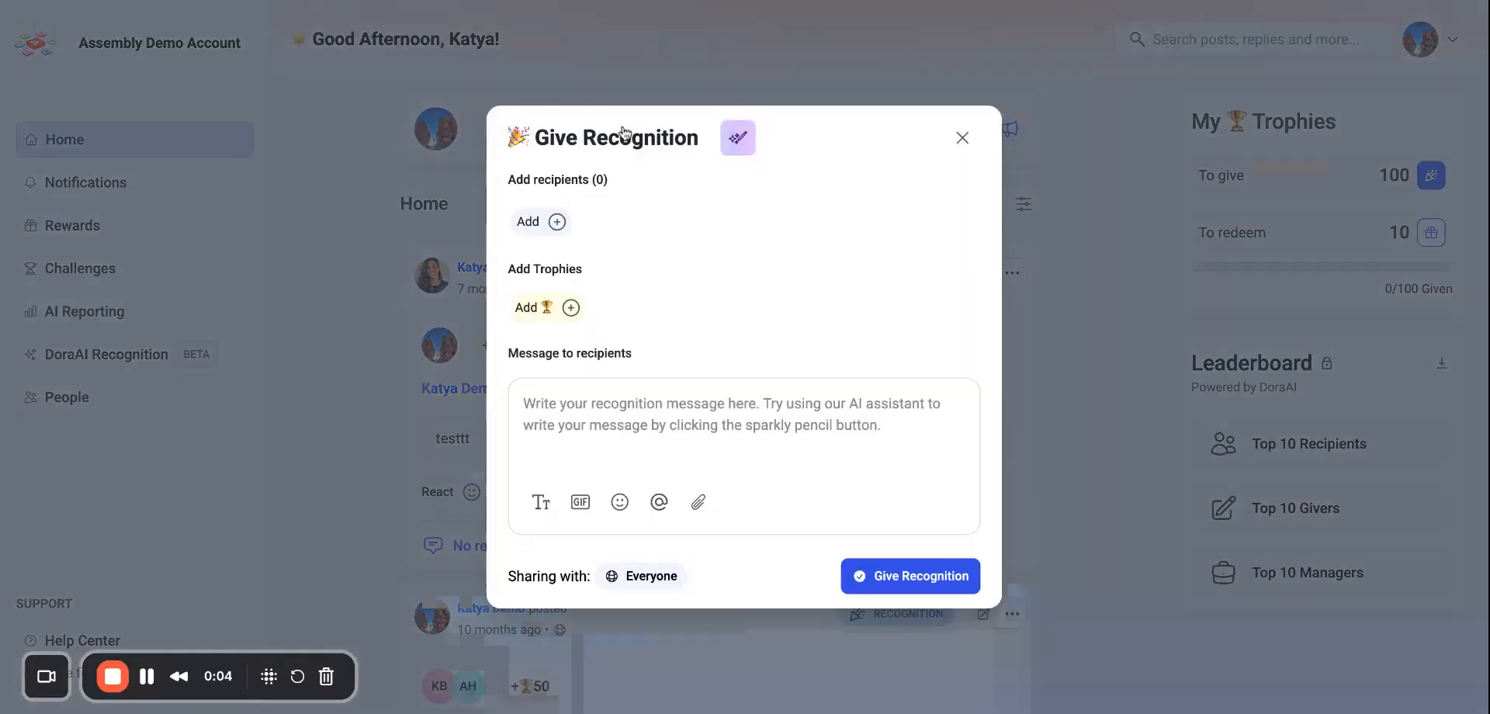
{"action": "left_click", "coordinate": [551, 226]}
{"action": "type", "text": "katya"}
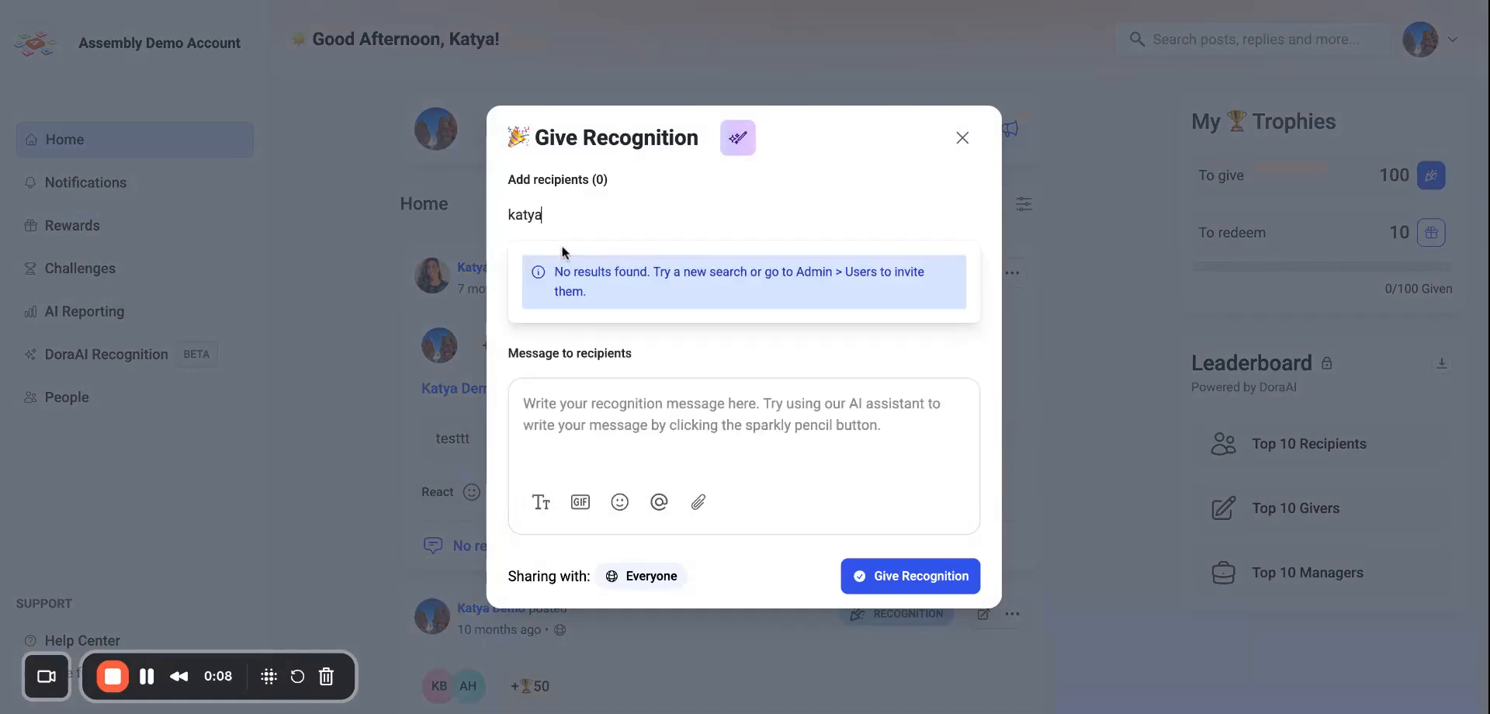
{"action": "left_click", "coordinate": [596, 318]}
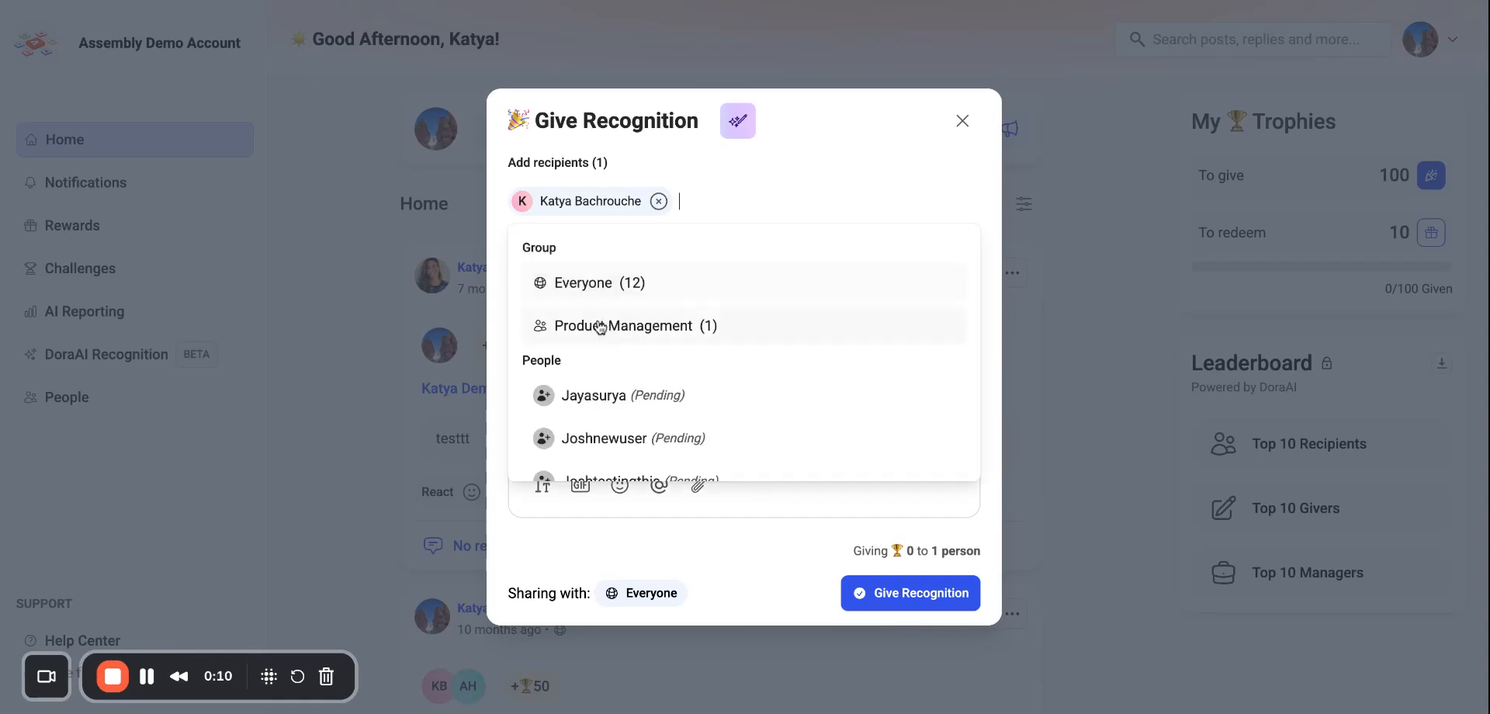
{"action": "left_click", "coordinate": [494, 242]}
Give 10 trophies, add a thank-you message for creating the demo video with a "VERY HELPFUL" GIF, and post the recognition
{"action": "left_click", "coordinate": [564, 292]}
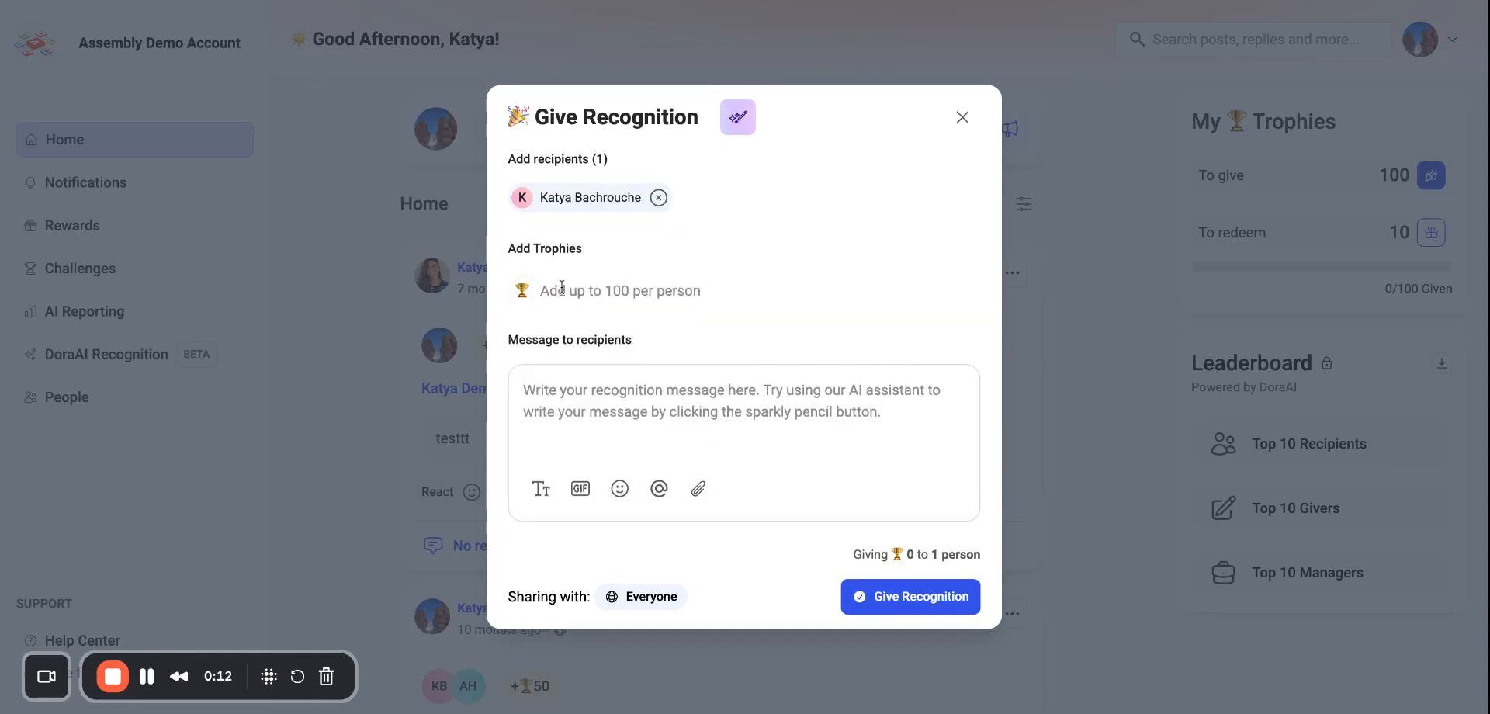
{"action": "type", "text": "10"}
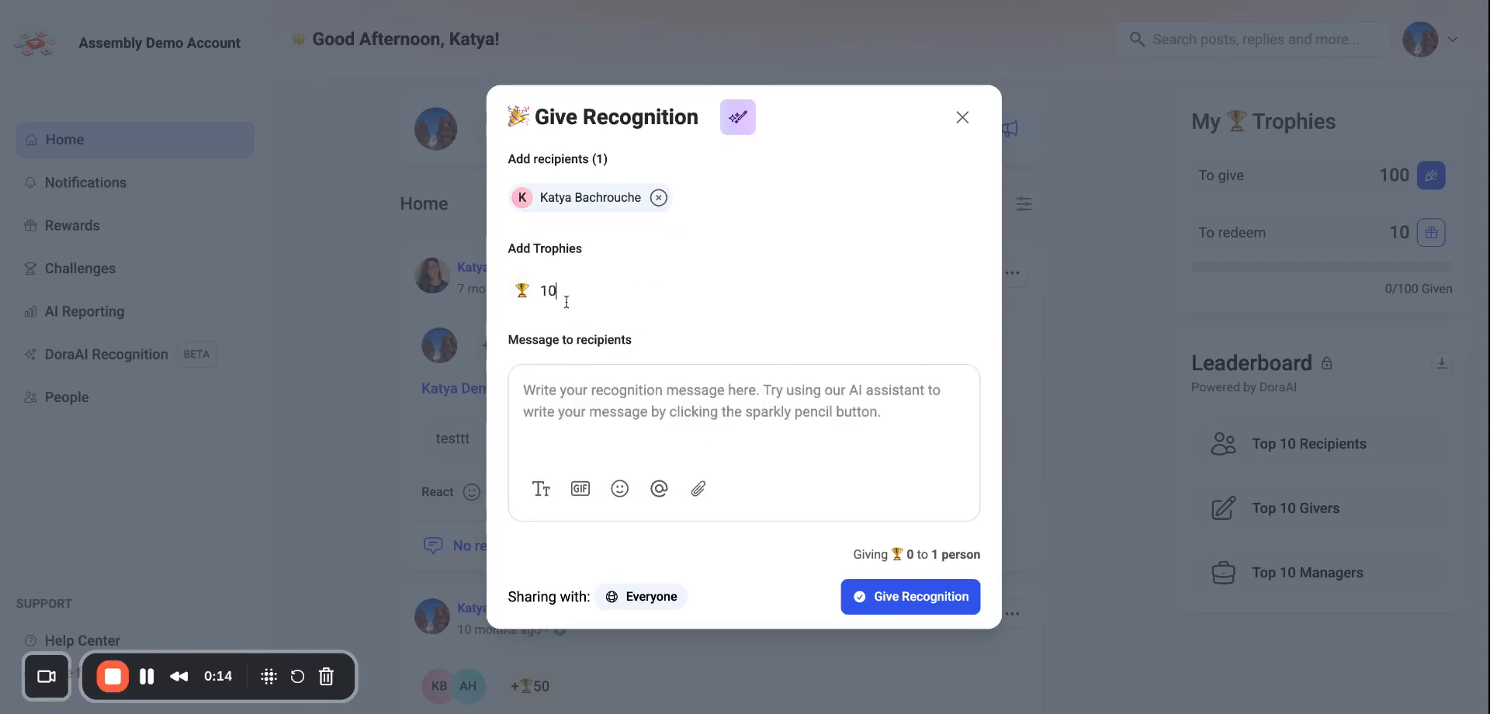
{"action": "left_click", "coordinate": [604, 382]}
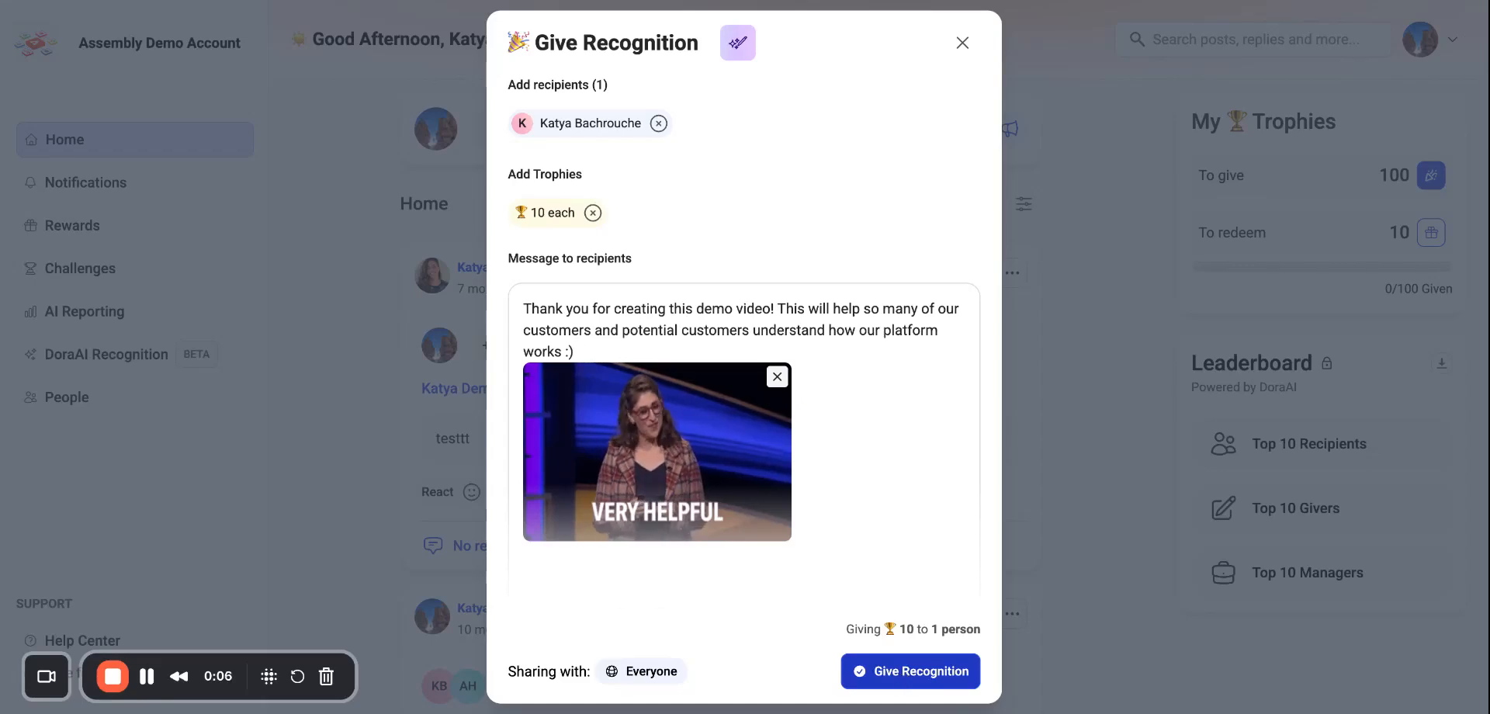
{"action": "left_click", "coordinate": [904, 675]}
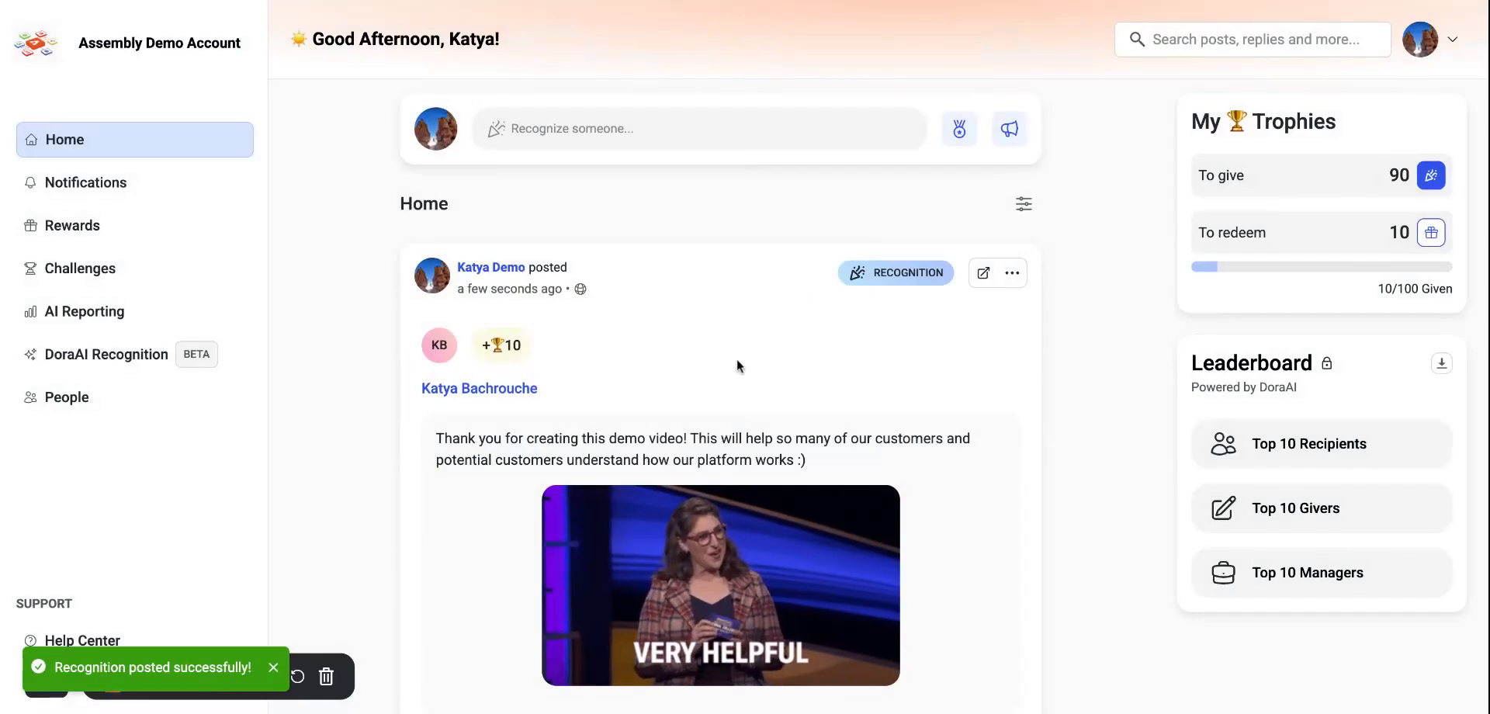
React to the new recognition post with a thumbs-up emoji
{"action": "scroll", "coordinate": [738, 359], "scroll_direction": "down", "scroll_amount": 3}
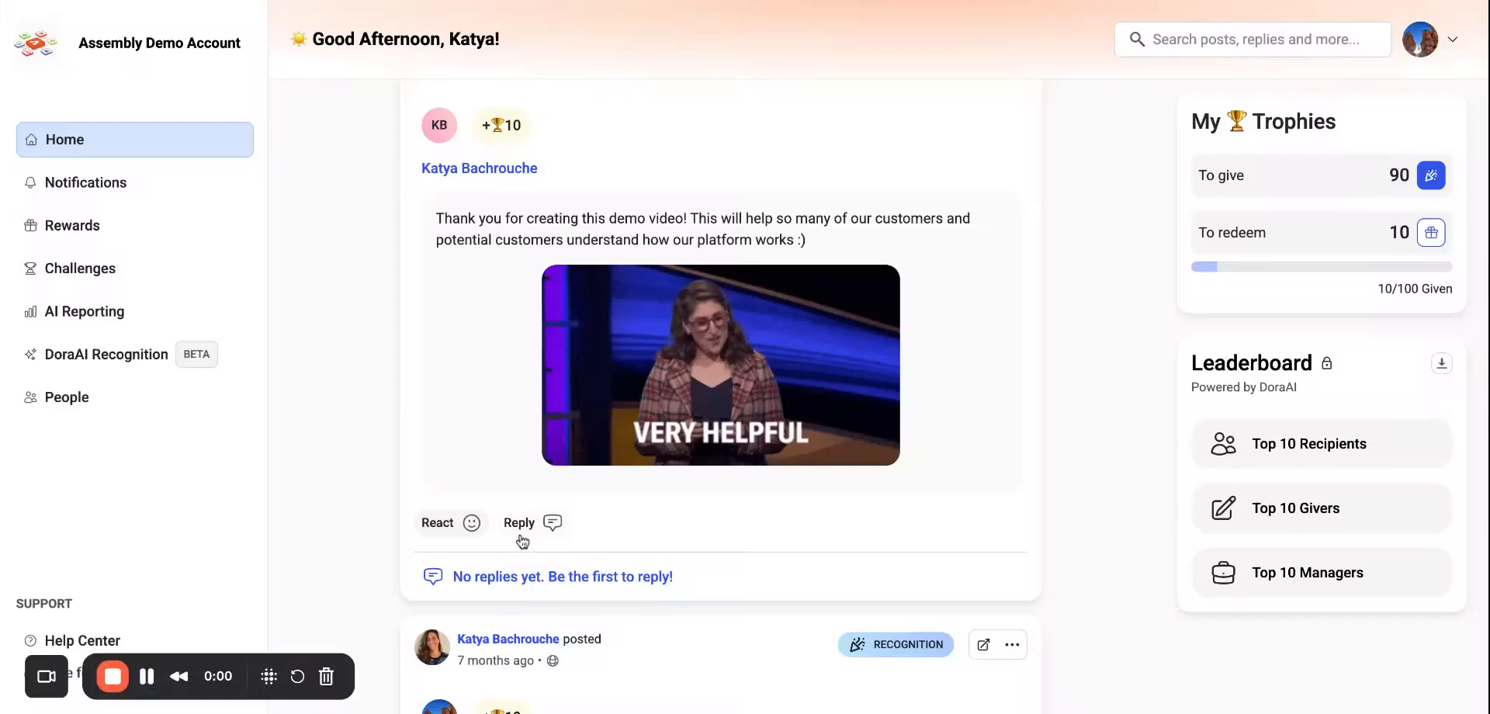
{"action": "left_click", "coordinate": [468, 530]}
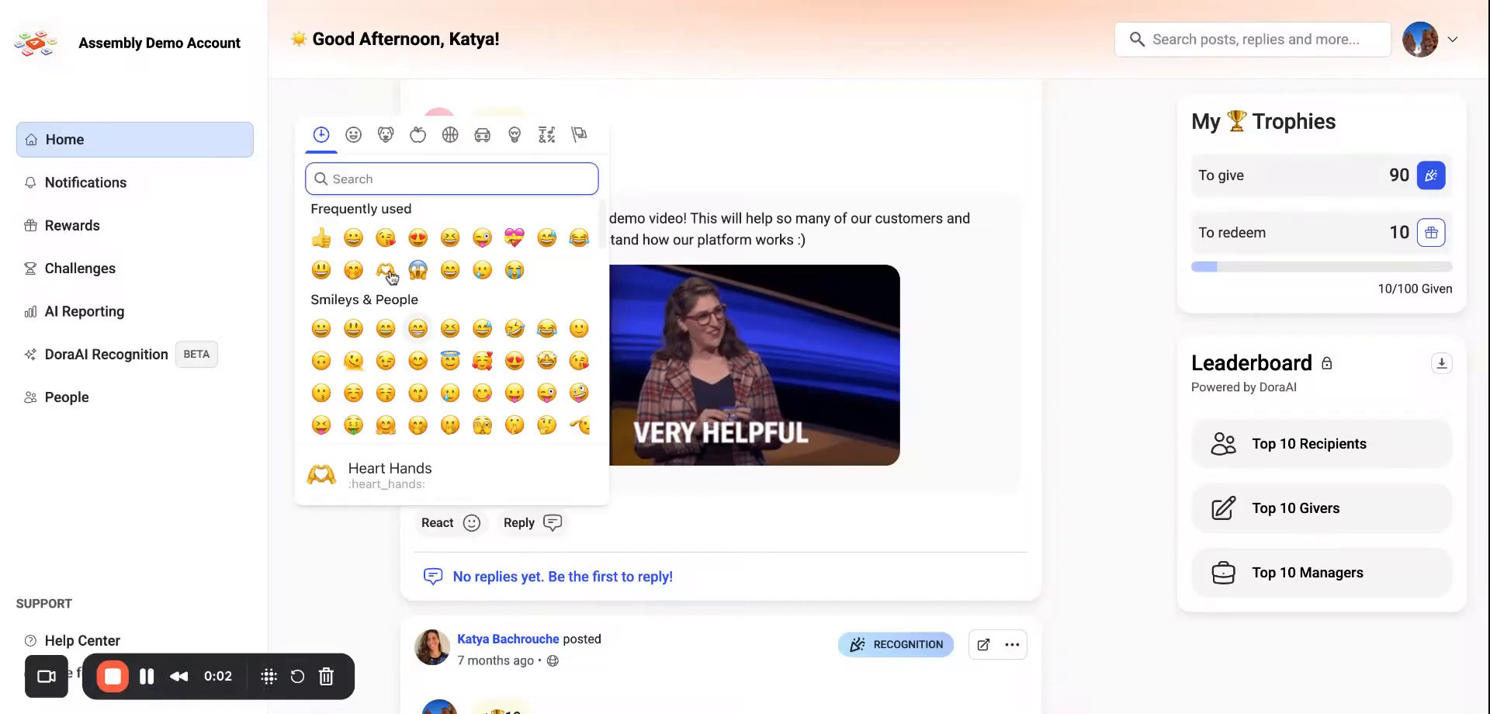
{"action": "left_click", "coordinate": [320, 238]}
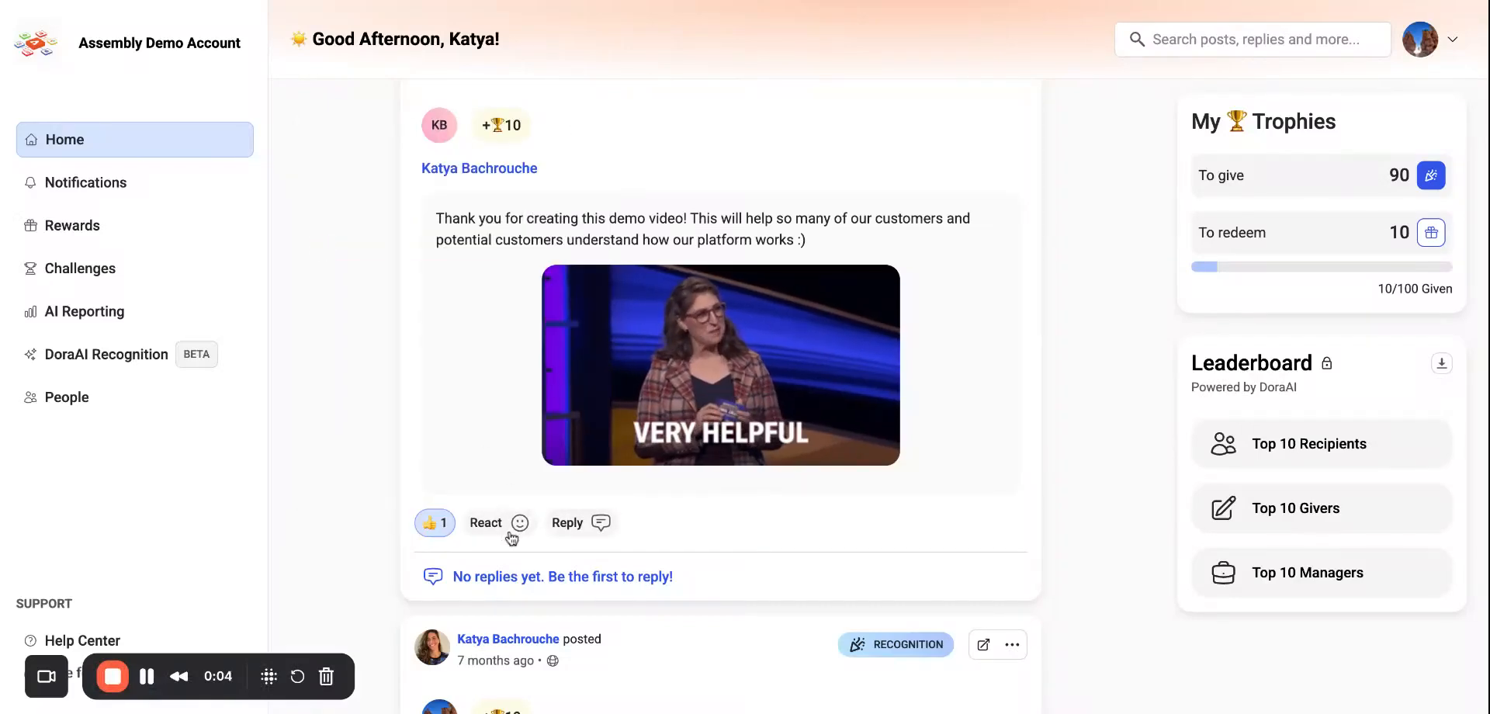
Compose a reply to the recognition post with a 10-trophy boost for the recipient and the text "amazing work!"
{"action": "left_click", "coordinate": [568, 525]}
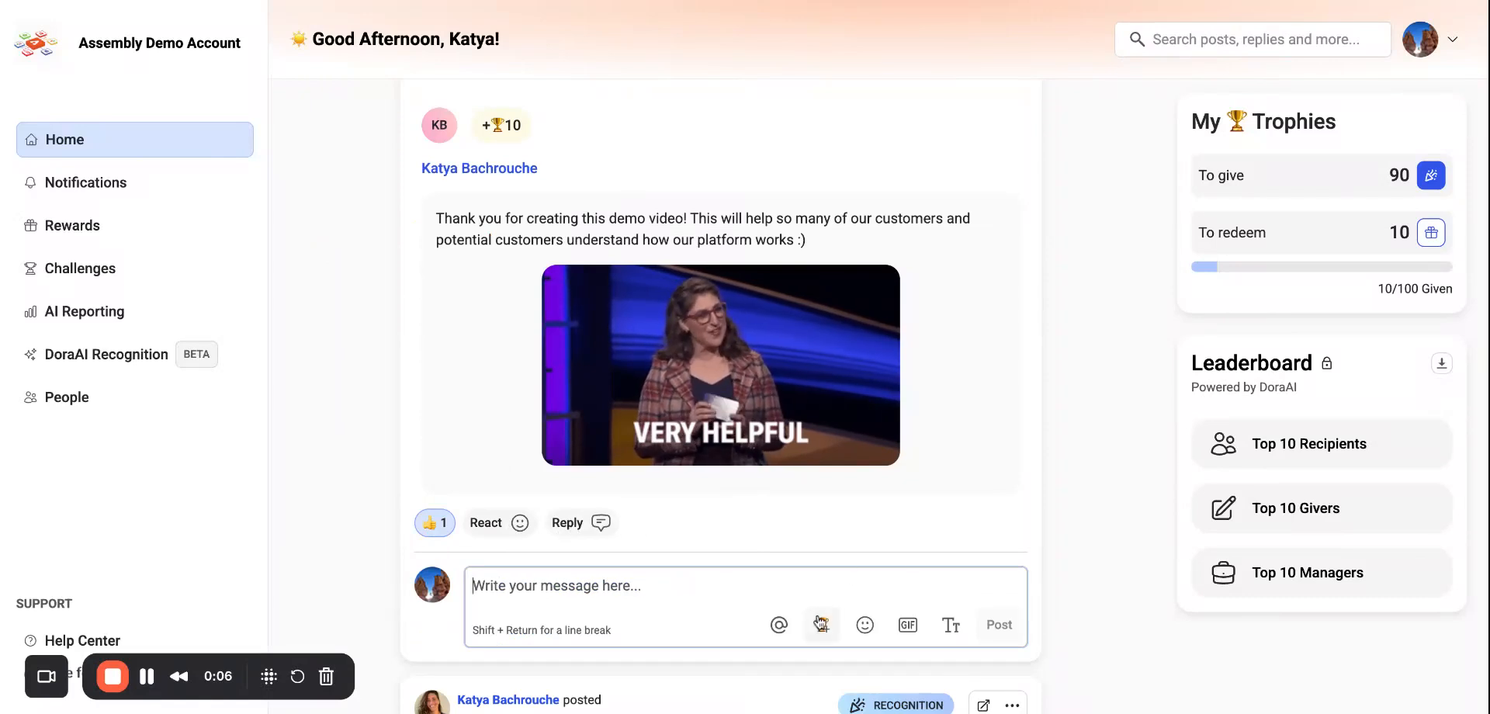
{"action": "left_click", "coordinate": [818, 623]}
{"action": "left_click", "coordinate": [611, 426]}
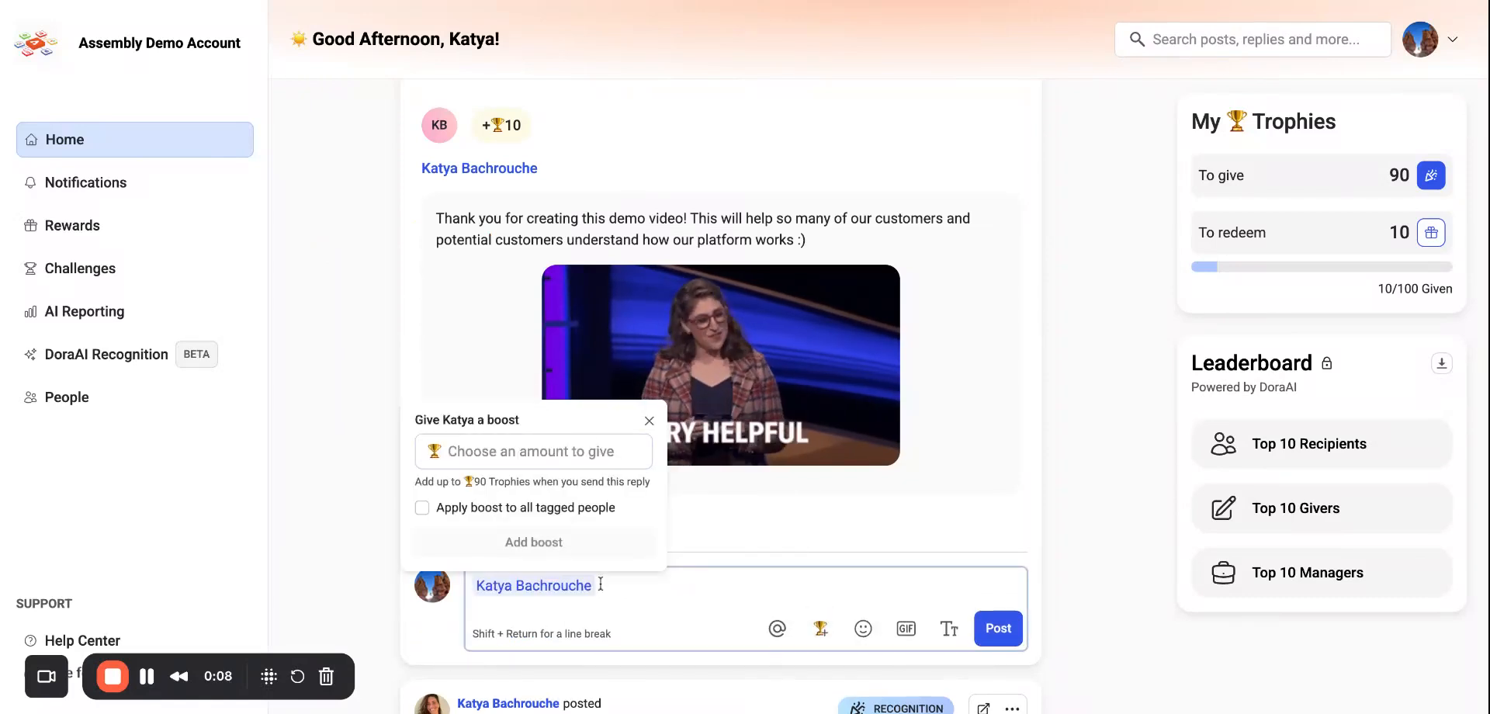
{"action": "type", "text": "10"}
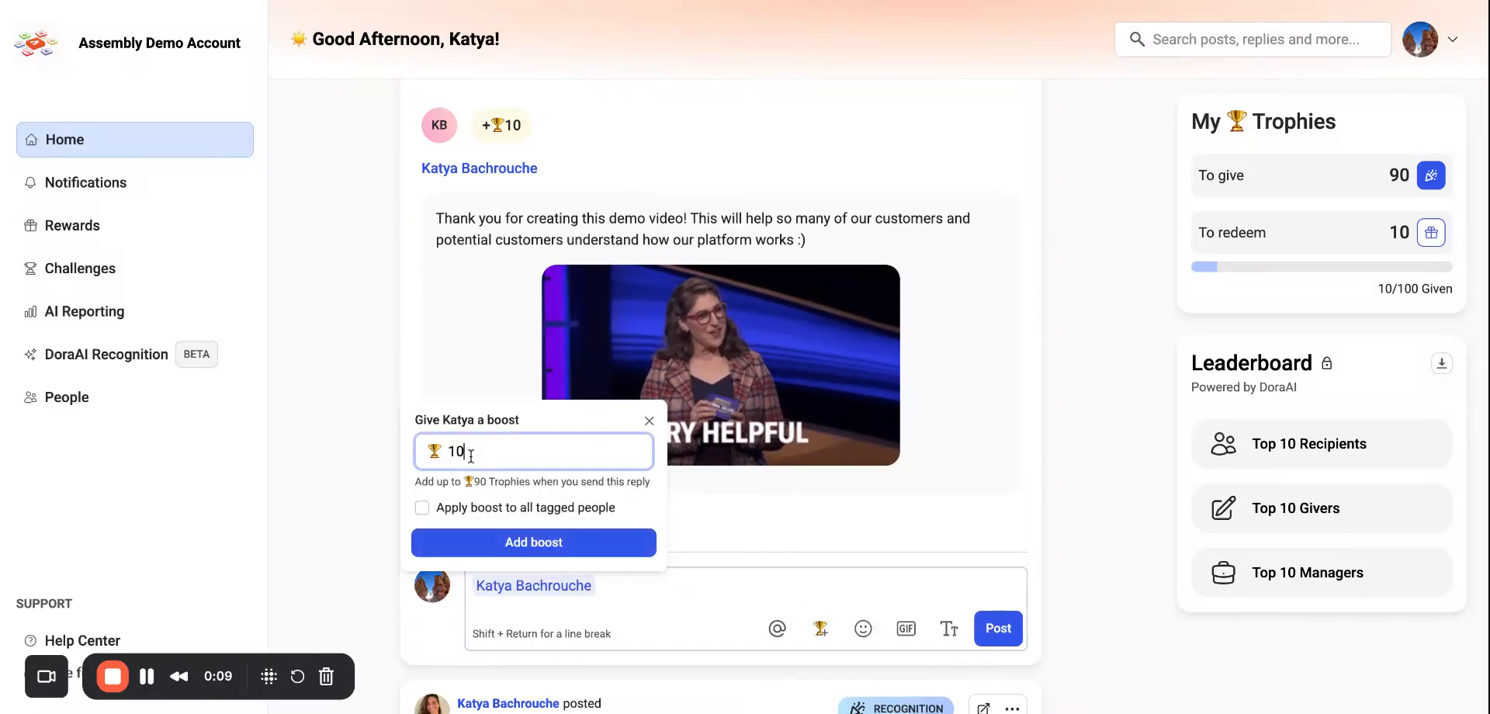
{"action": "left_click", "coordinate": [589, 551]}
{"action": "type", "text": "amazing work!"}
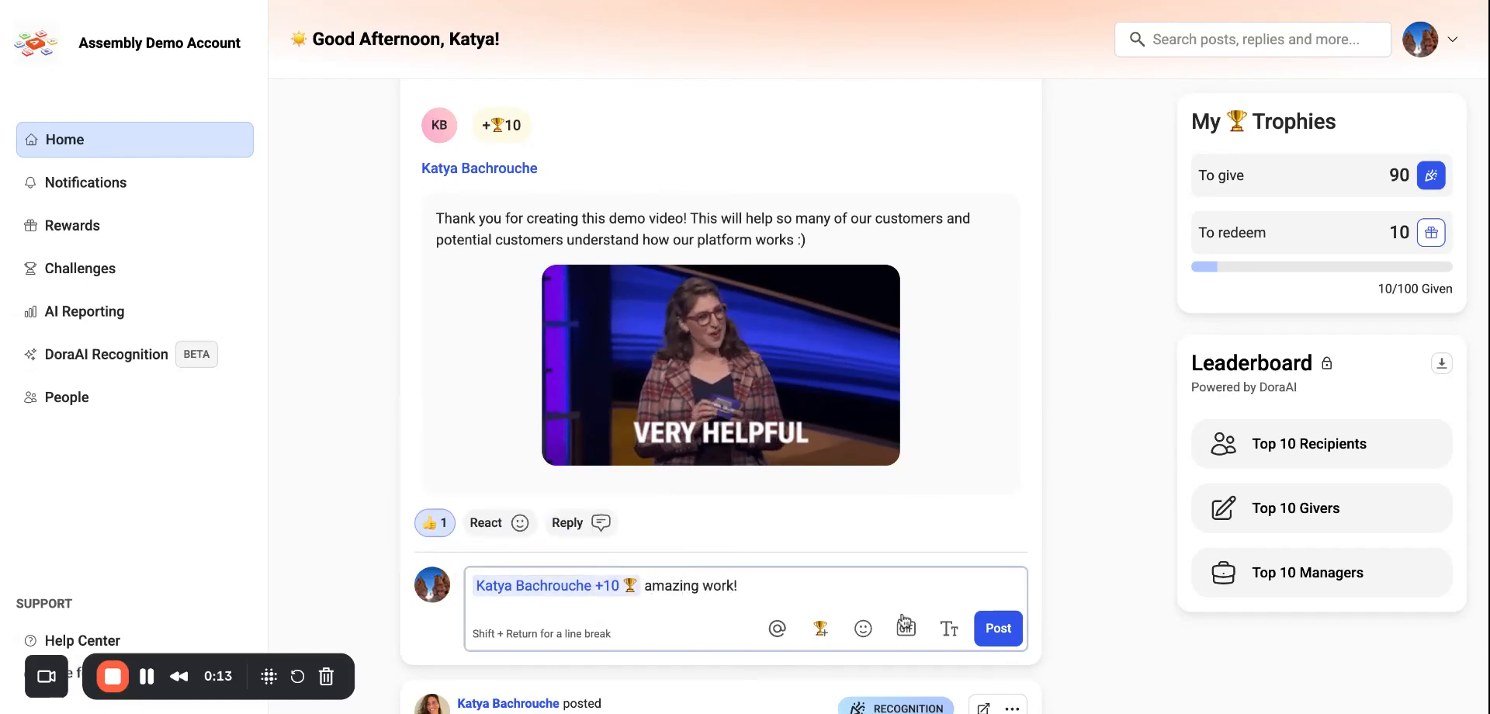
Post the reply with the trophy boost
{"action": "left_click", "coordinate": [1001, 630]}
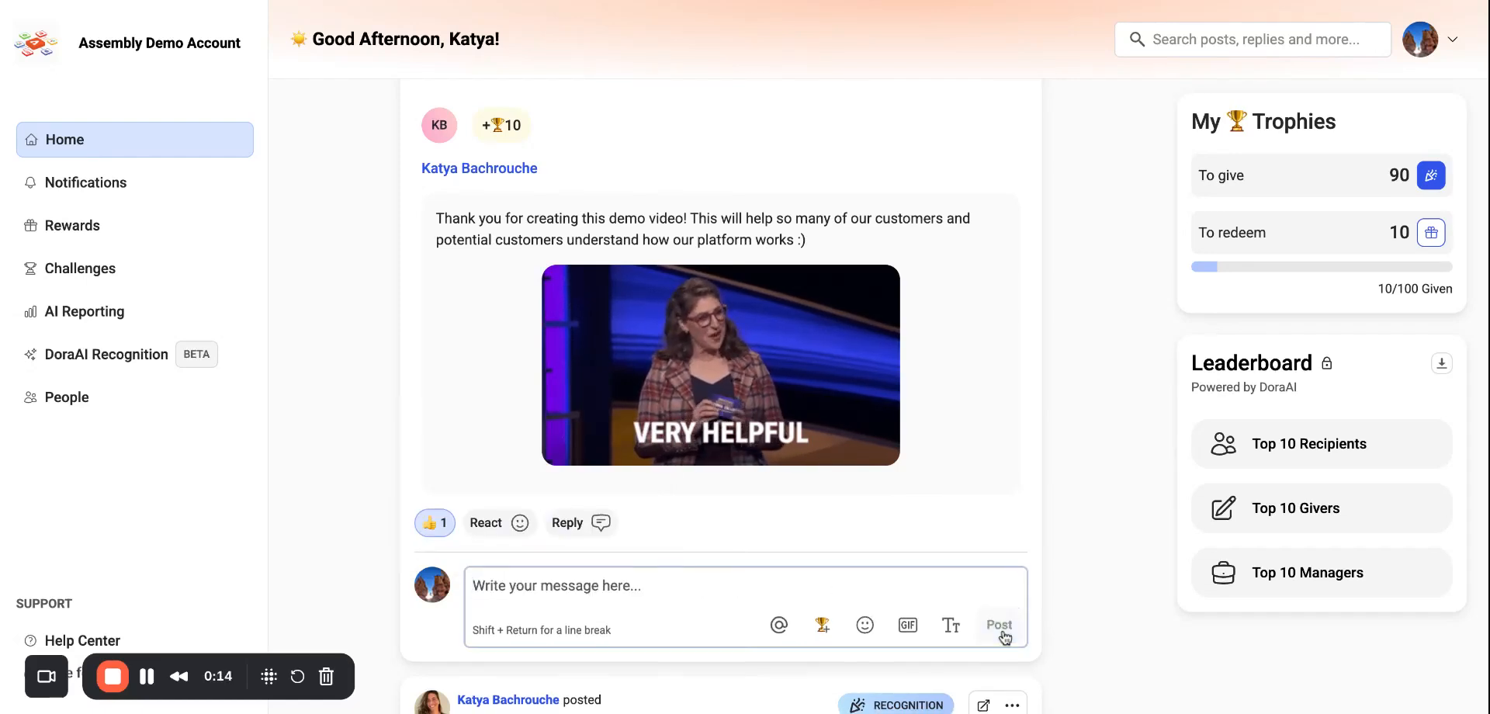
{"action": "scroll", "coordinate": [1005, 637], "scroll_direction": "down", "scroll_amount": 2}
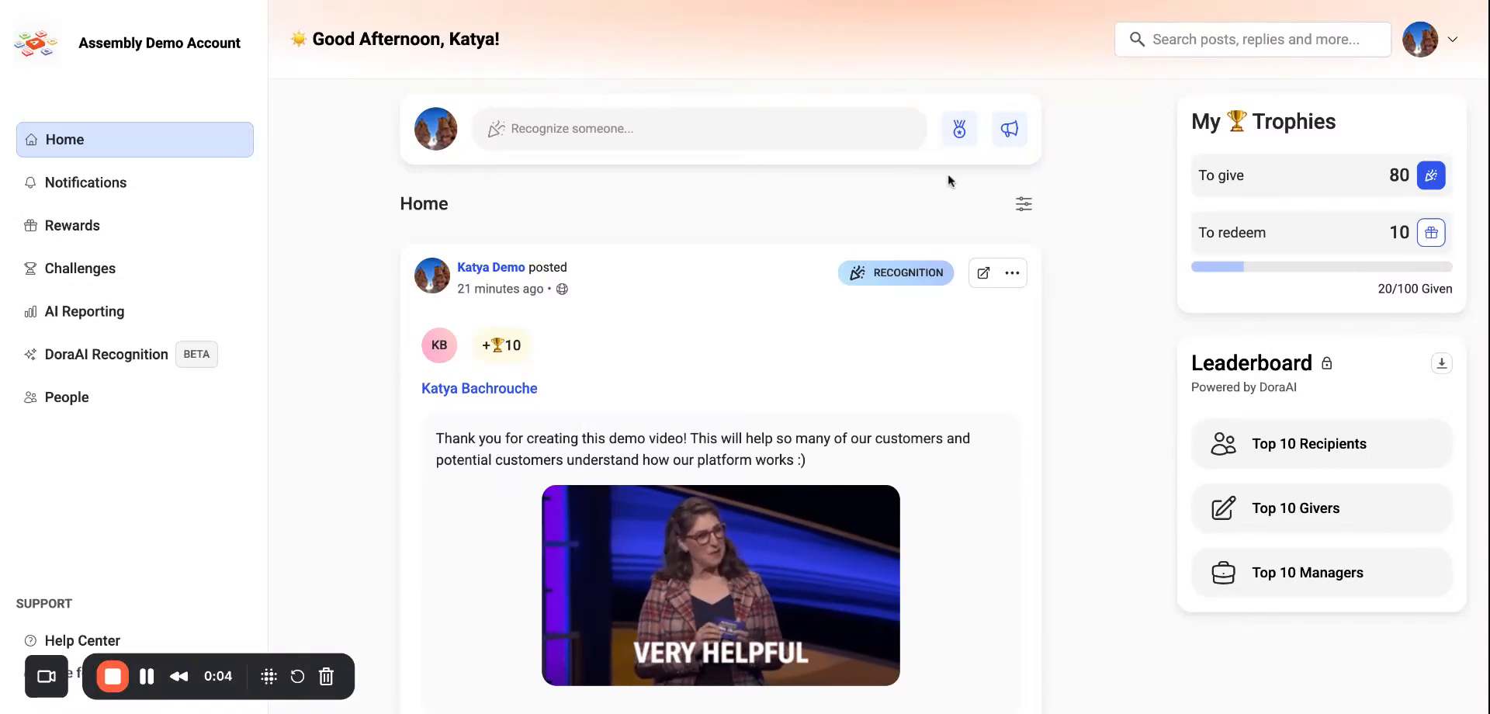
Start giving an award and choose the Employee of the Month award
{"action": "left_click", "coordinate": [1420, 39]}
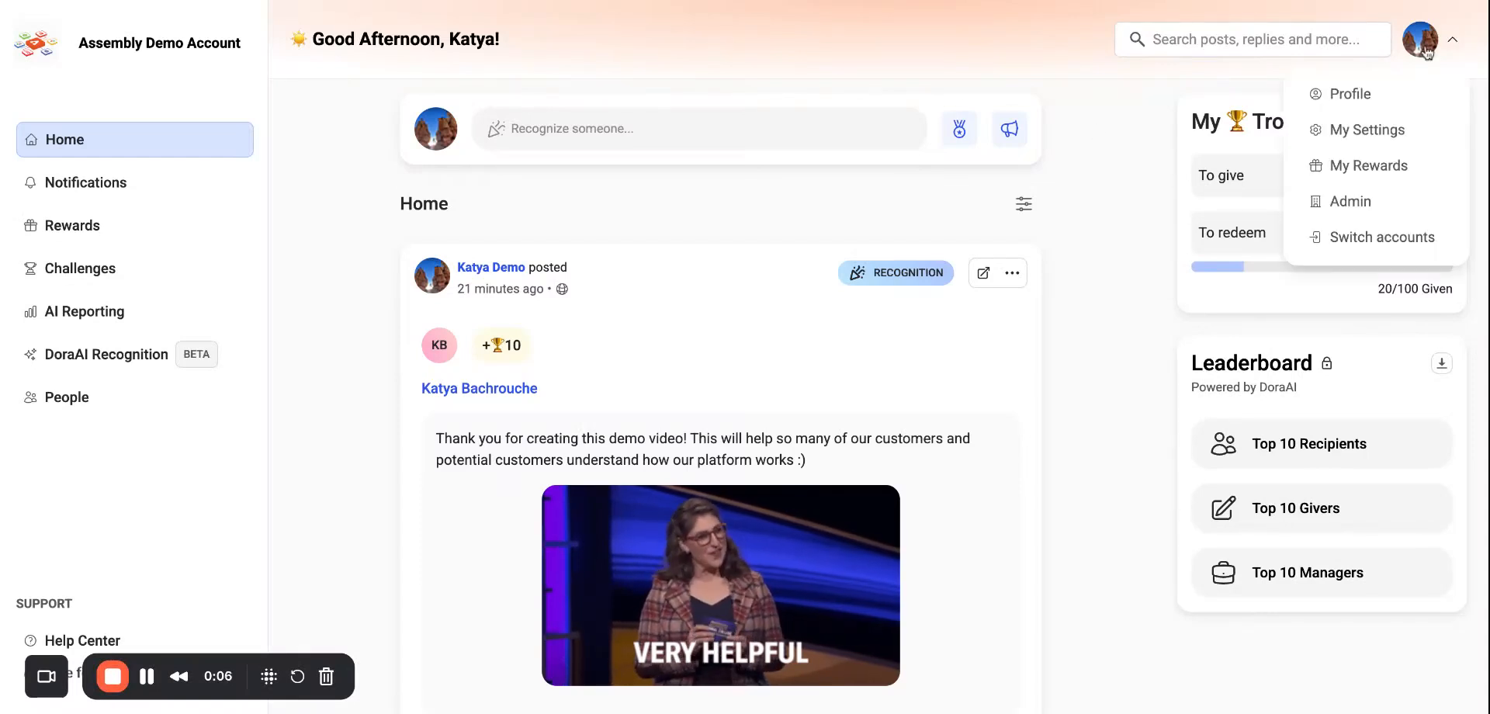
{"action": "left_click", "coordinate": [1126, 136]}
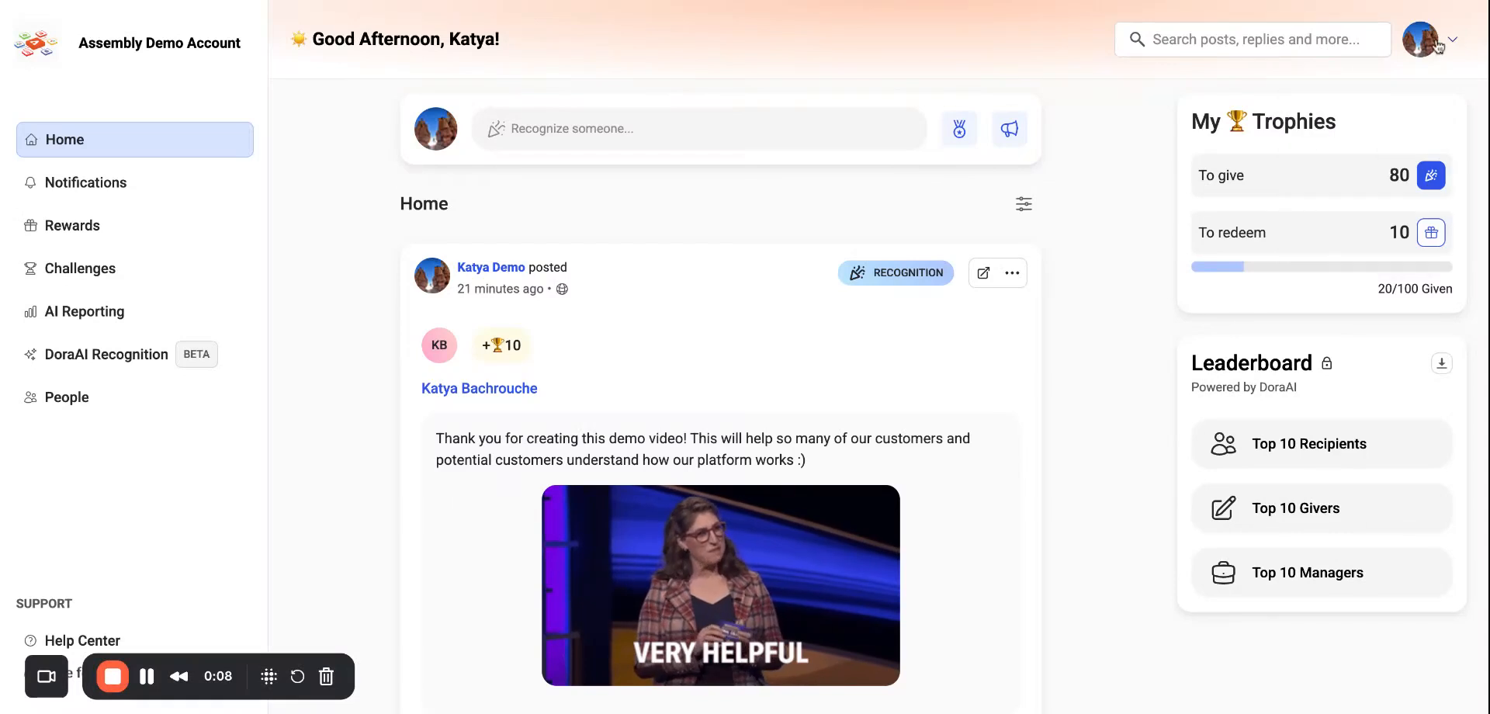
{"action": "left_click", "coordinate": [960, 137]}
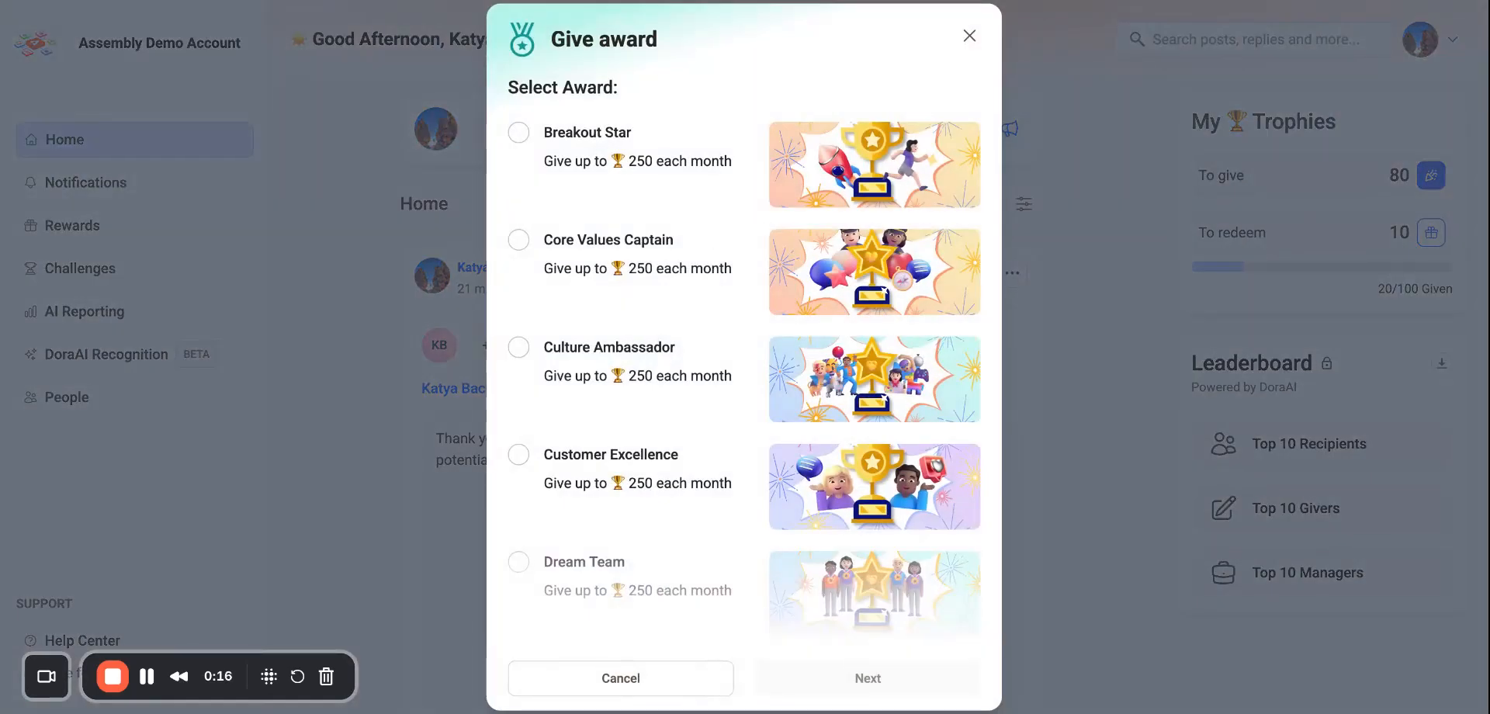
{"action": "scroll", "coordinate": [526, 359], "scroll_direction": "down", "scroll_amount": 3}
{"action": "scroll", "coordinate": [515, 334], "scroll_direction": "down", "scroll_amount": 2}
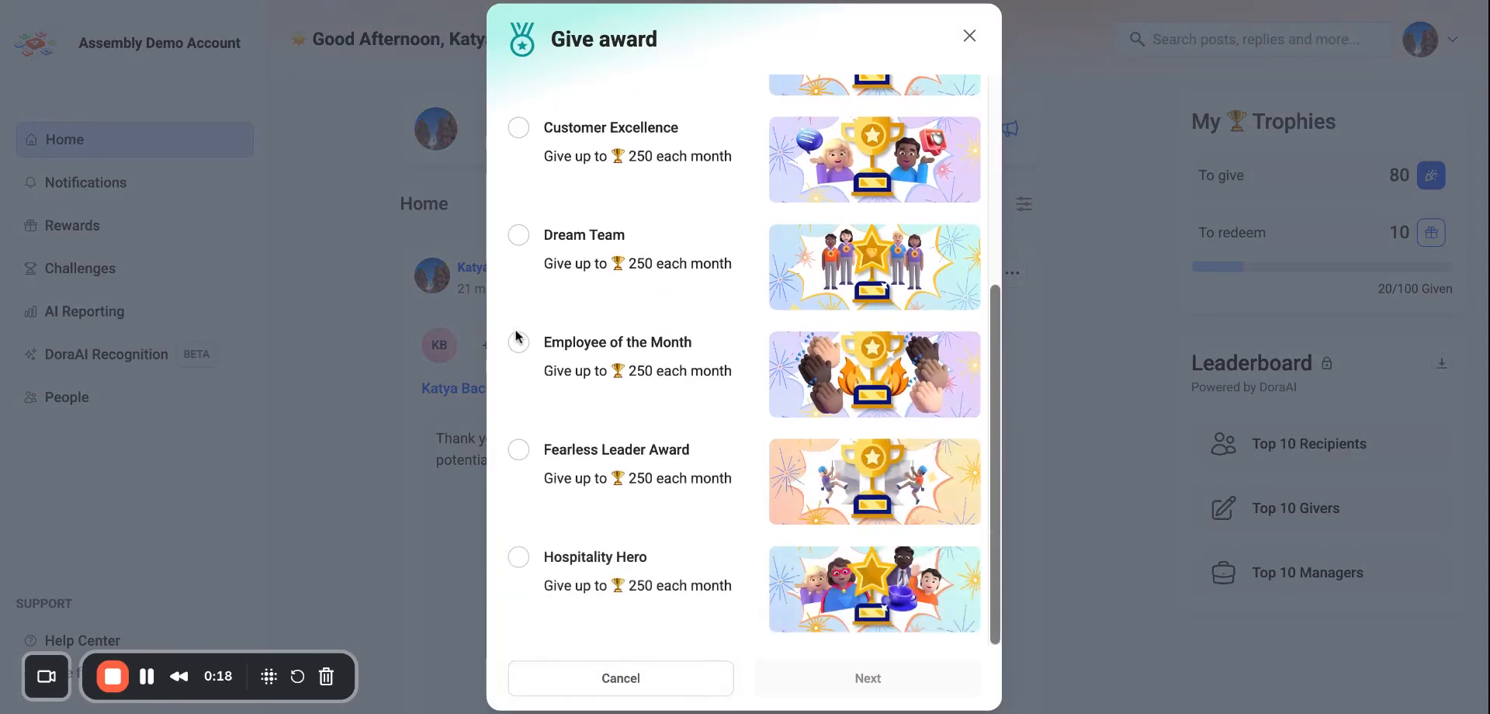
{"action": "left_click", "coordinate": [516, 338]}
{"action": "left_click", "coordinate": [854, 677]}
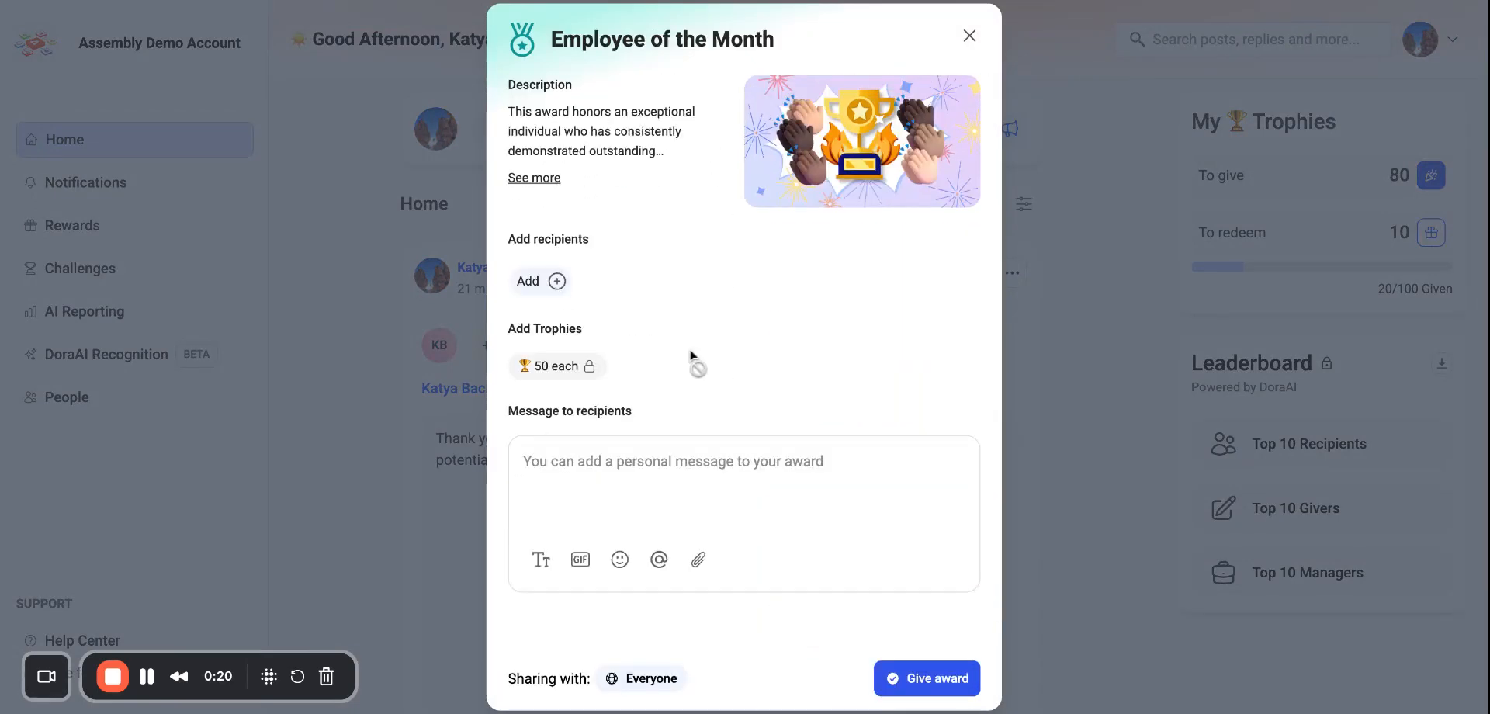
Add the colleague as the award's recipient
{"action": "left_click", "coordinate": [538, 279]}
{"action": "type", "text": "katya"}
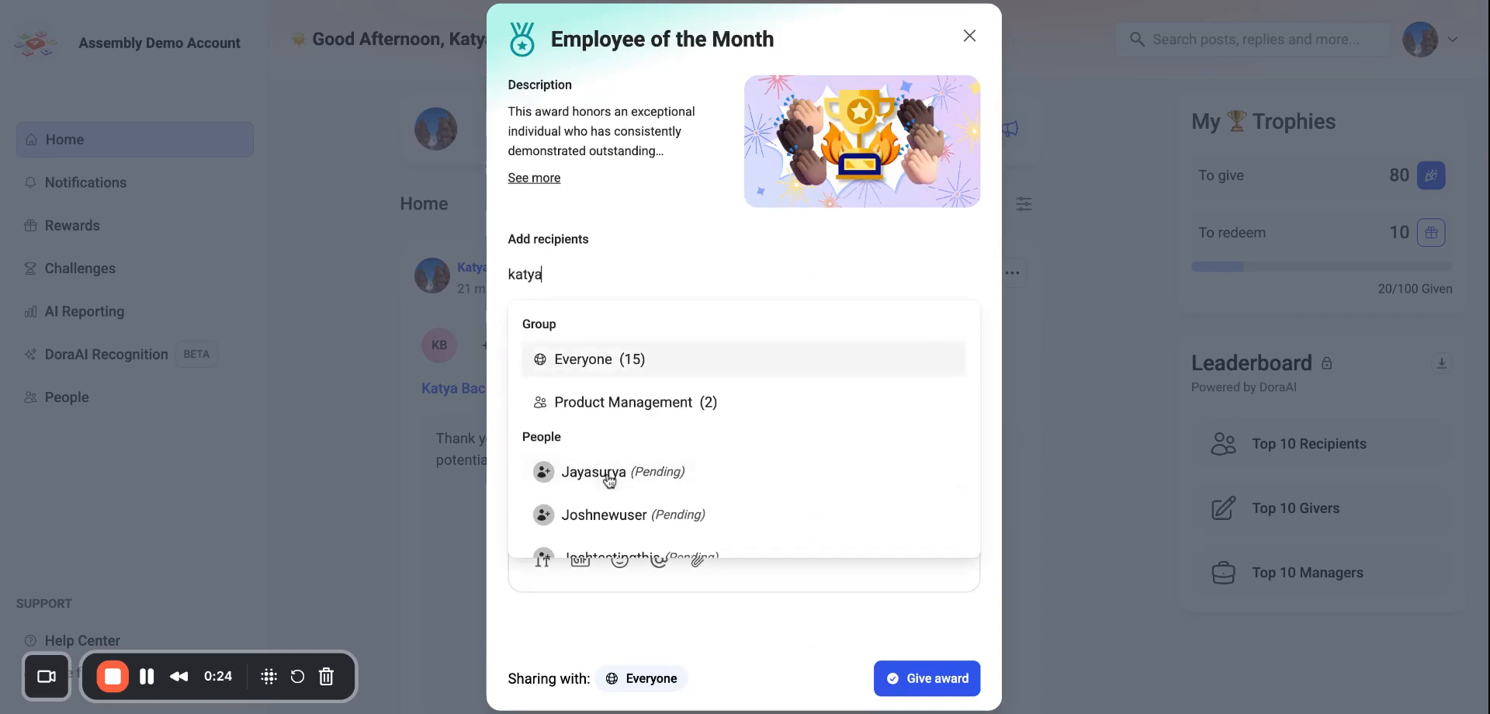
{"action": "left_click", "coordinate": [612, 377]}
{"action": "left_click", "coordinate": [715, 256]}
{"action": "mouse_move", "coordinate": [552, 366]}
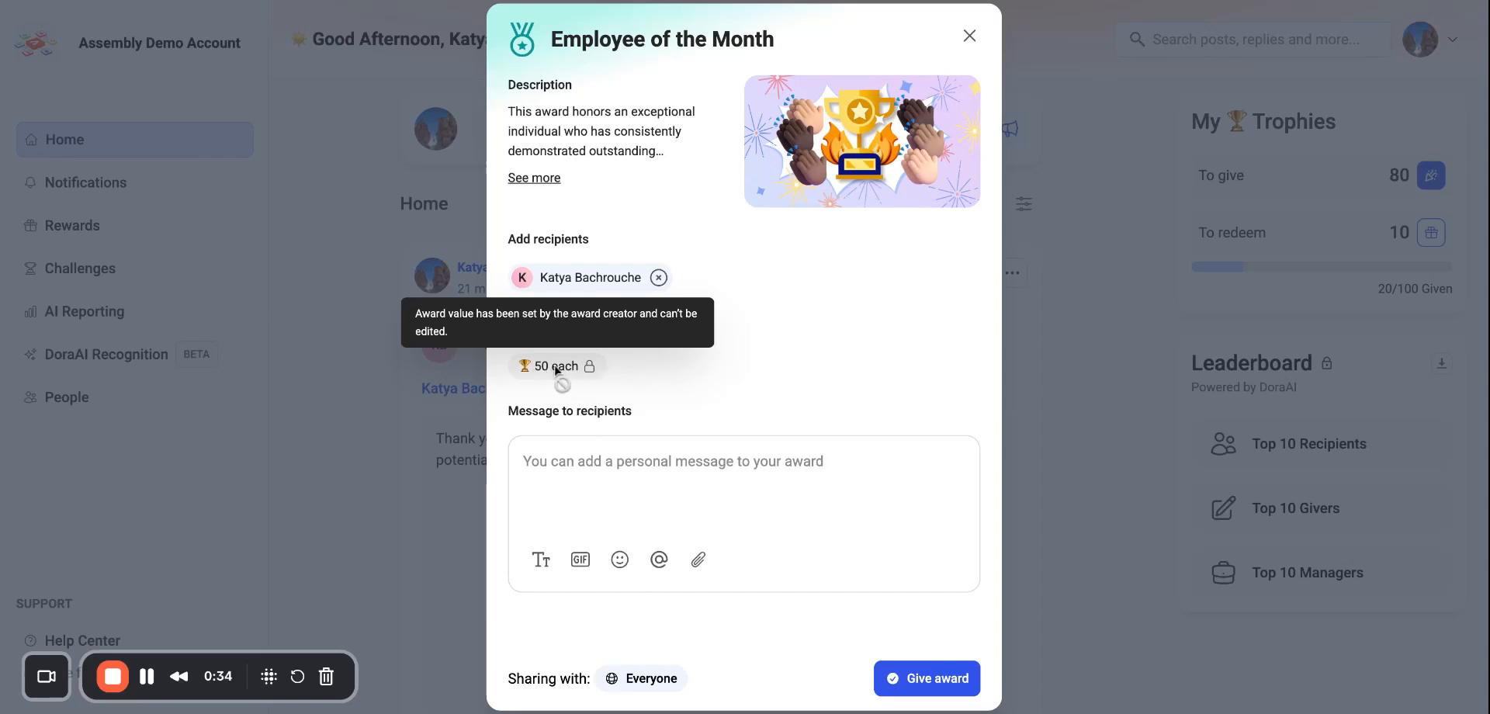
Add a message congratulating the recipient on earning employee of the month, insert the dog "Thank you" GIF, and give the award
{"action": "left_click", "coordinate": [570, 461]}
{"action": "type", "text": "Congratulations on earning employee of the month! You have made such an impact on this team and in this organization, and we are so lucky to have you. Thank you for everything you've done!"}
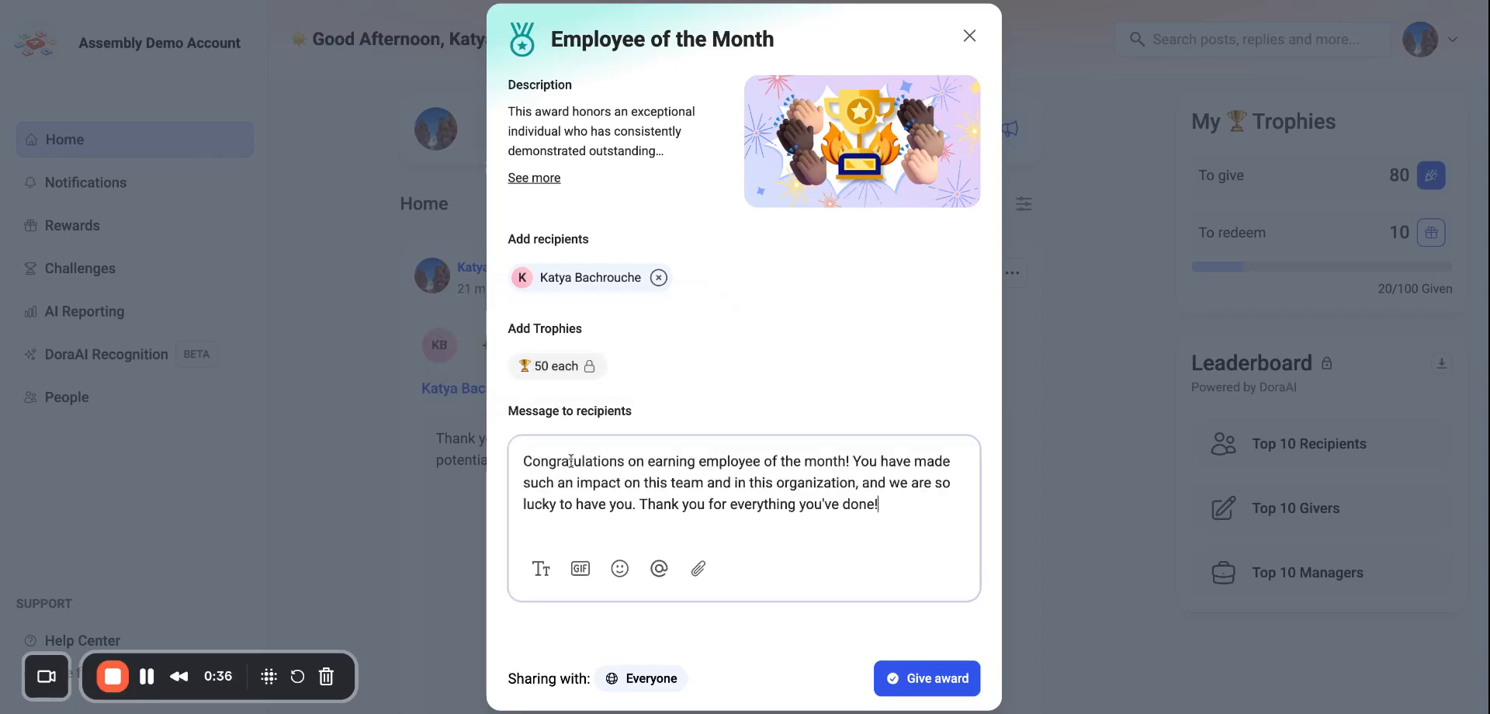
{"action": "left_click", "coordinate": [581, 568]}
{"action": "type", "text": "thank you"}
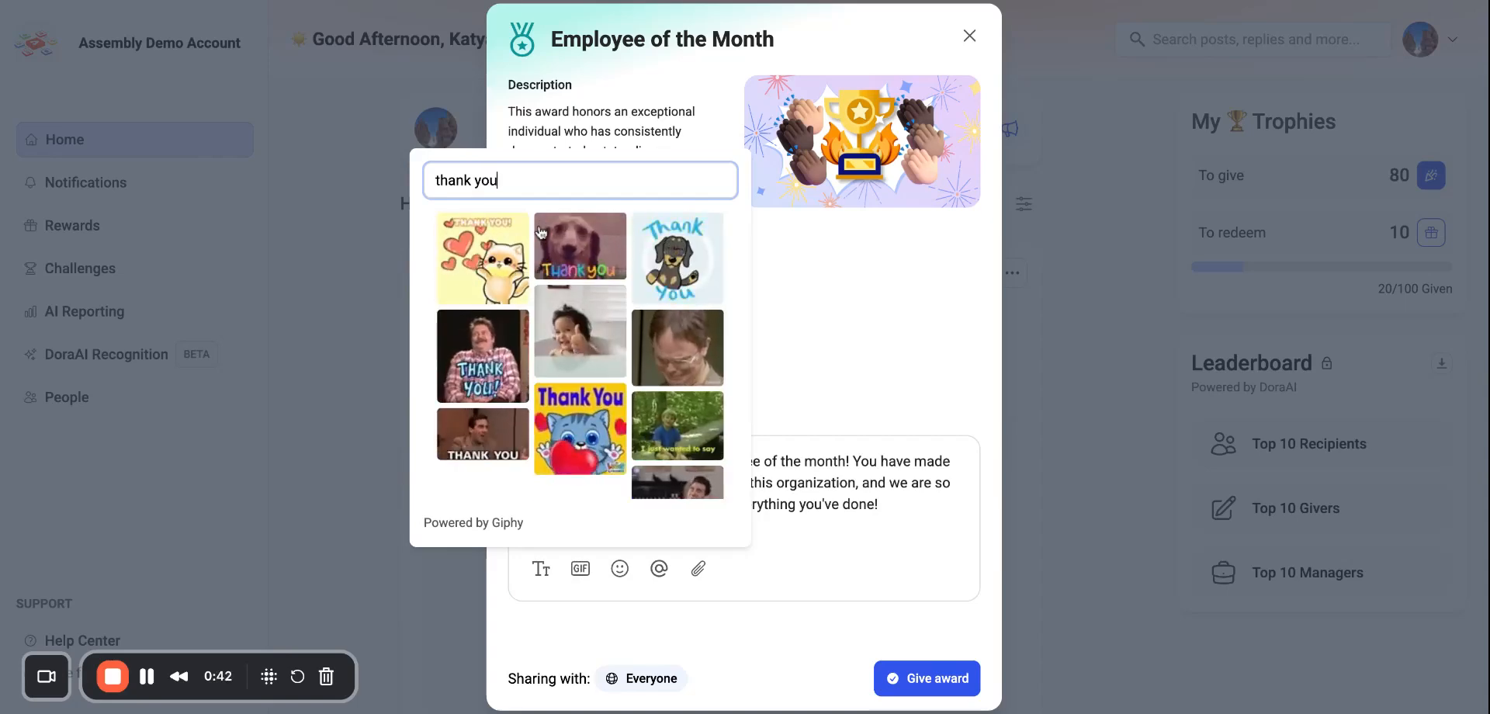
{"action": "left_click", "coordinate": [580, 246]}
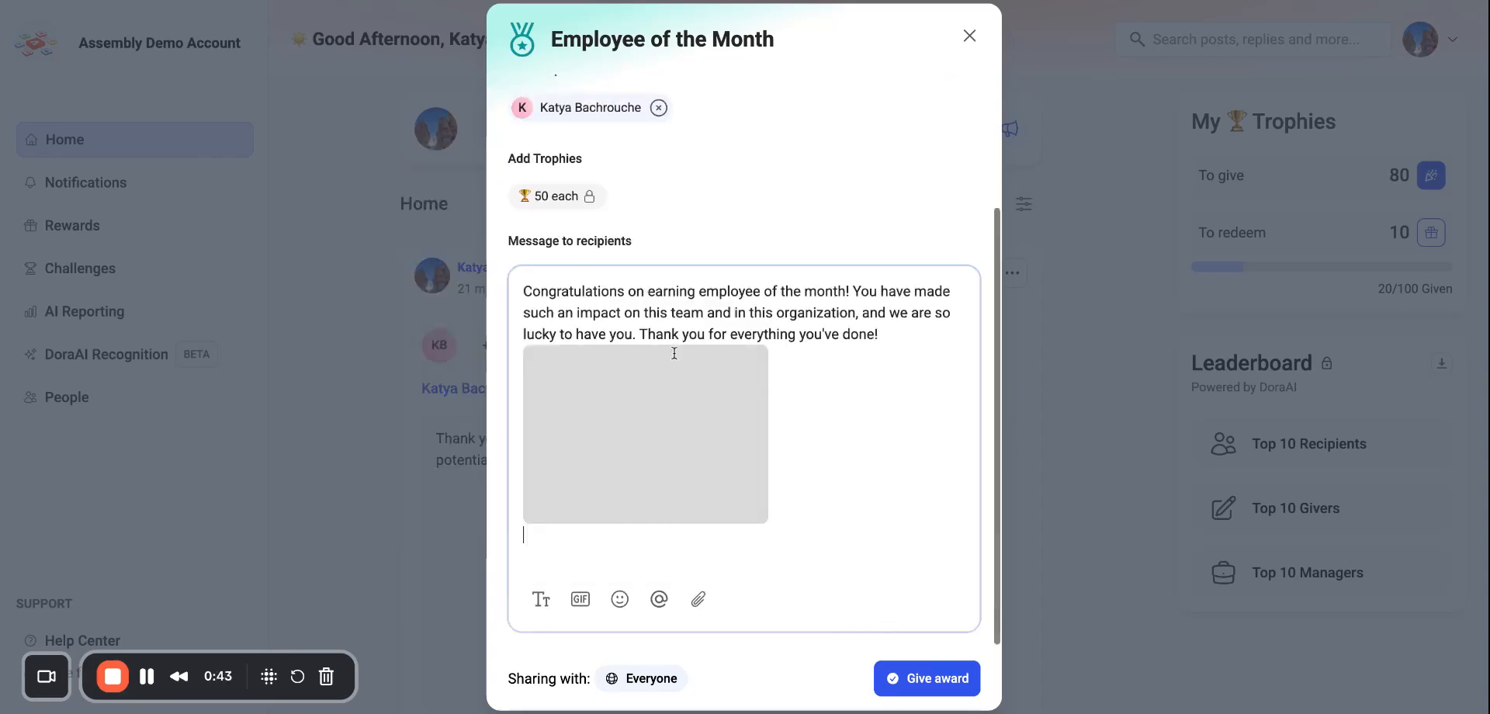
{"action": "left_click", "coordinate": [918, 686]}
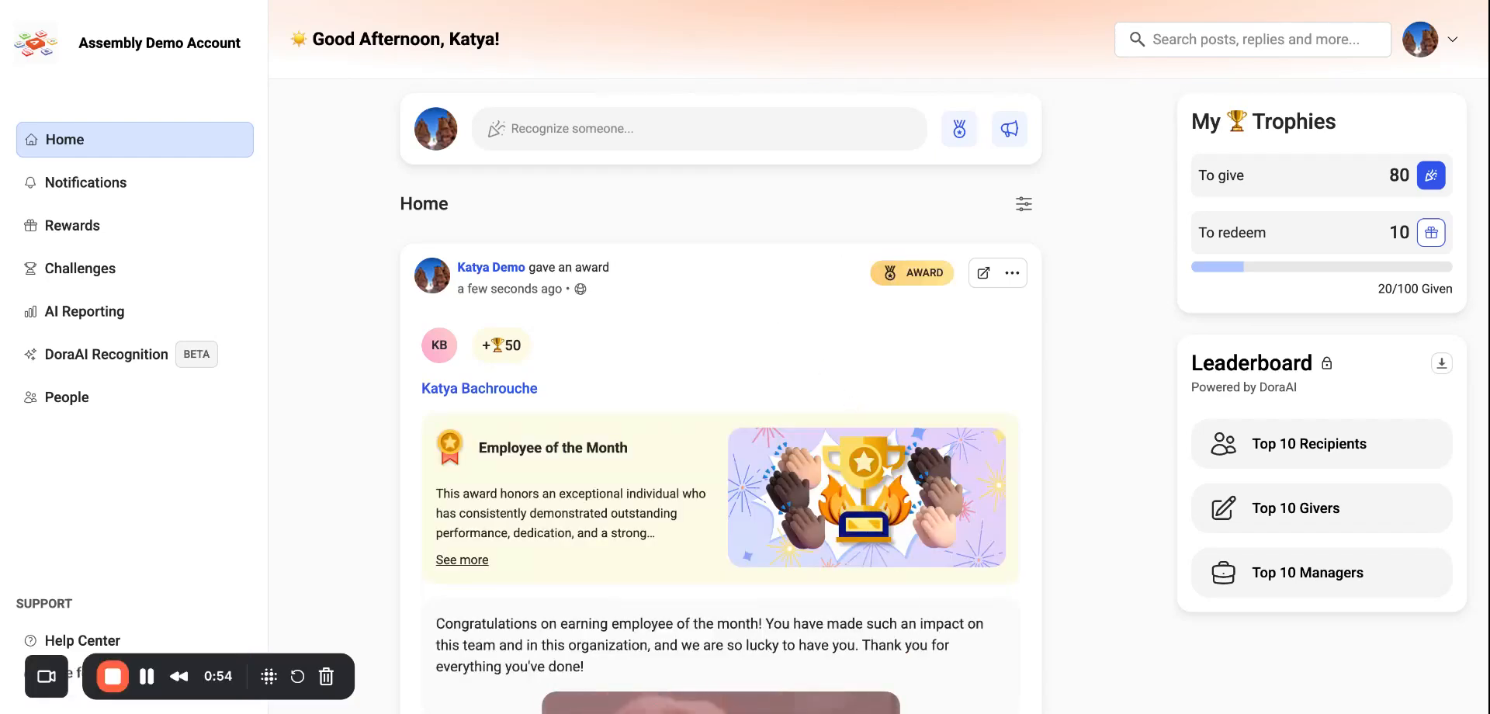
Review the published Employee of the Month award post and open its reply option
{"action": "scroll", "coordinate": [776, 312], "scroll_direction": "down", "scroll_amount": 6}
{"action": "scroll", "coordinate": [630, 354], "scroll_direction": "down", "scroll_amount": 1}
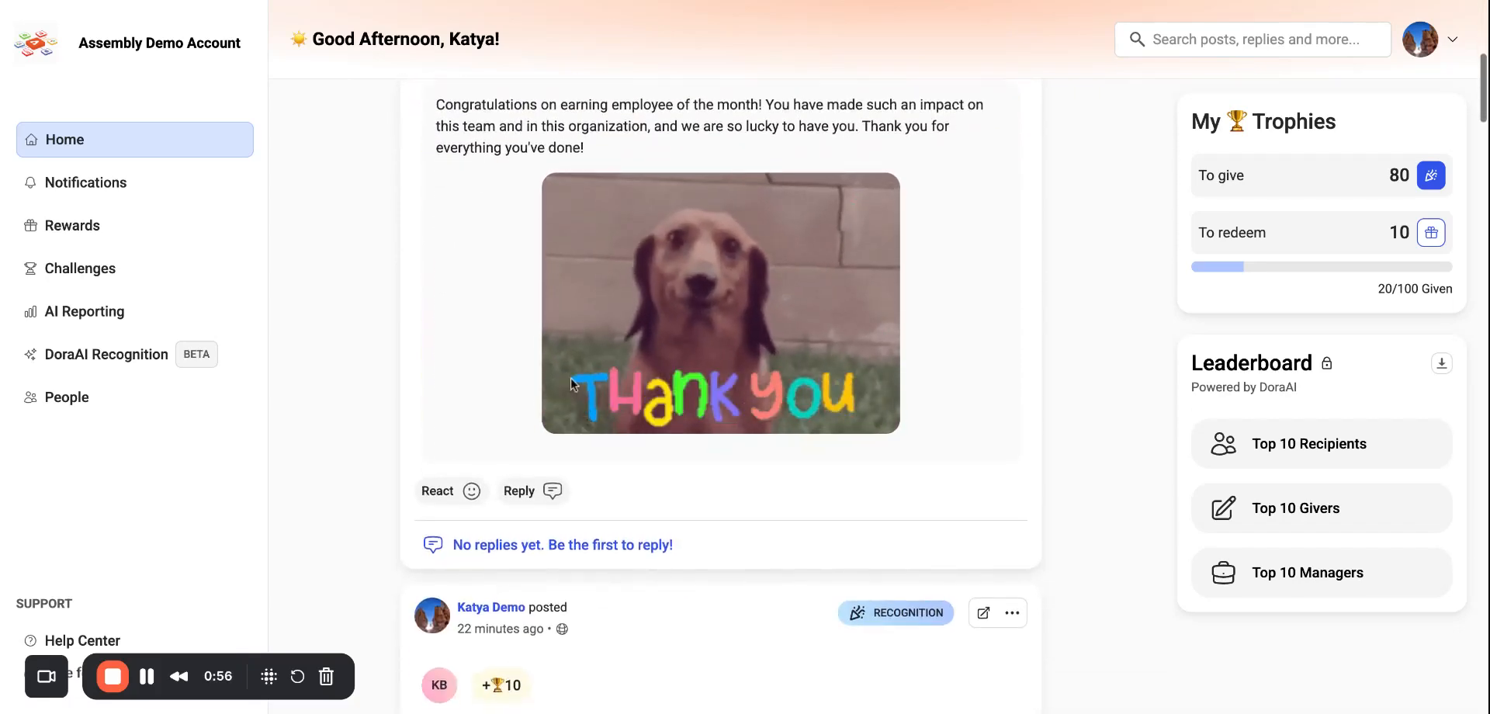
{"action": "left_click", "coordinate": [520, 492]}
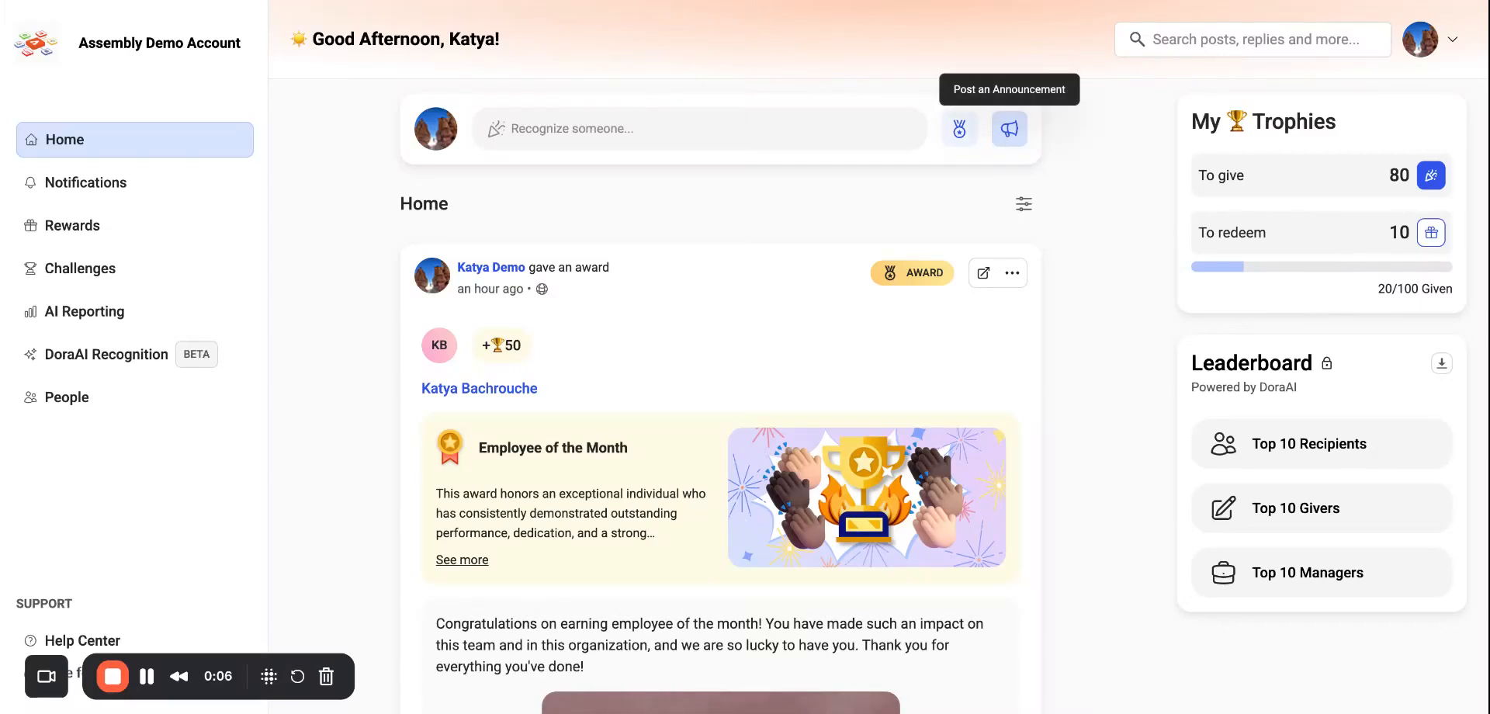
Create an announcement titled "Demo announcement" with the message "Demo message"
{"action": "left_click", "coordinate": [1010, 129]}
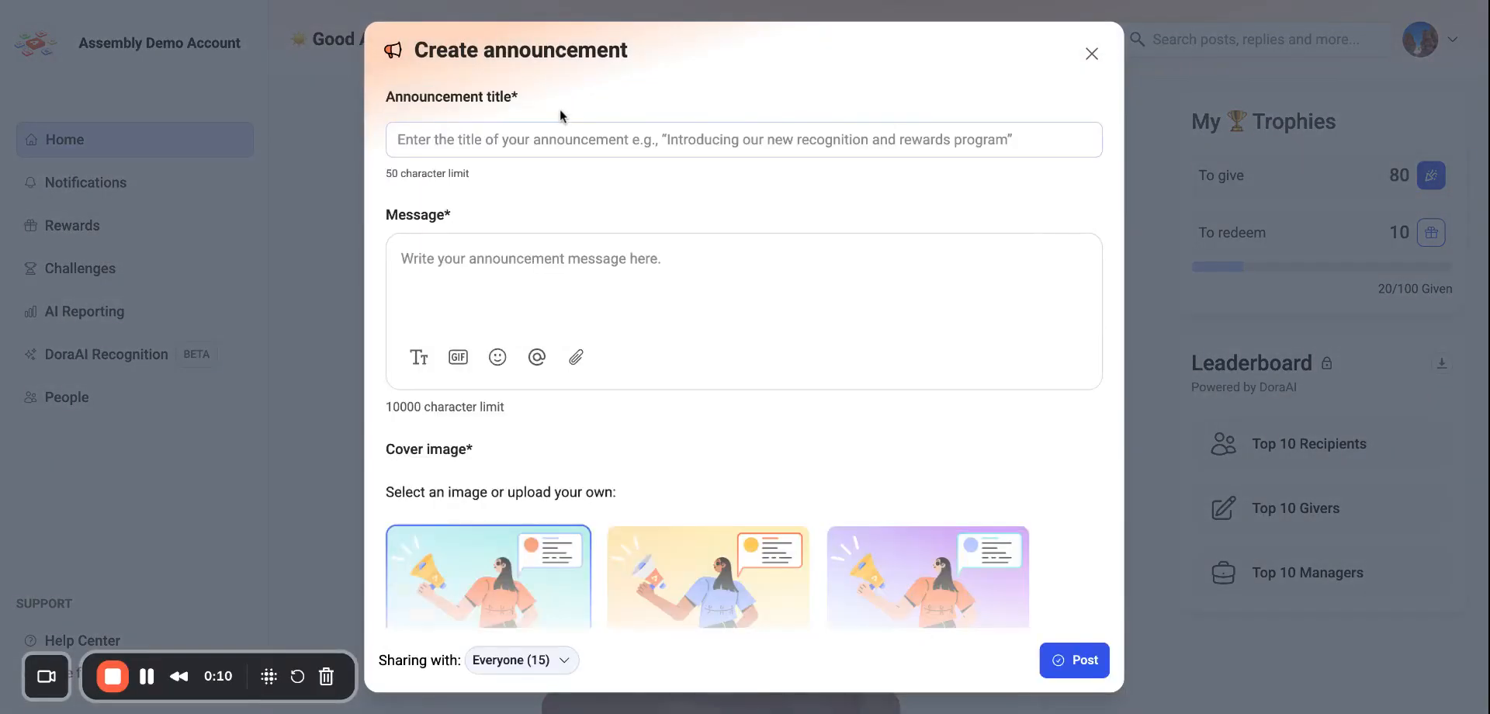
{"action": "left_click", "coordinate": [526, 141]}
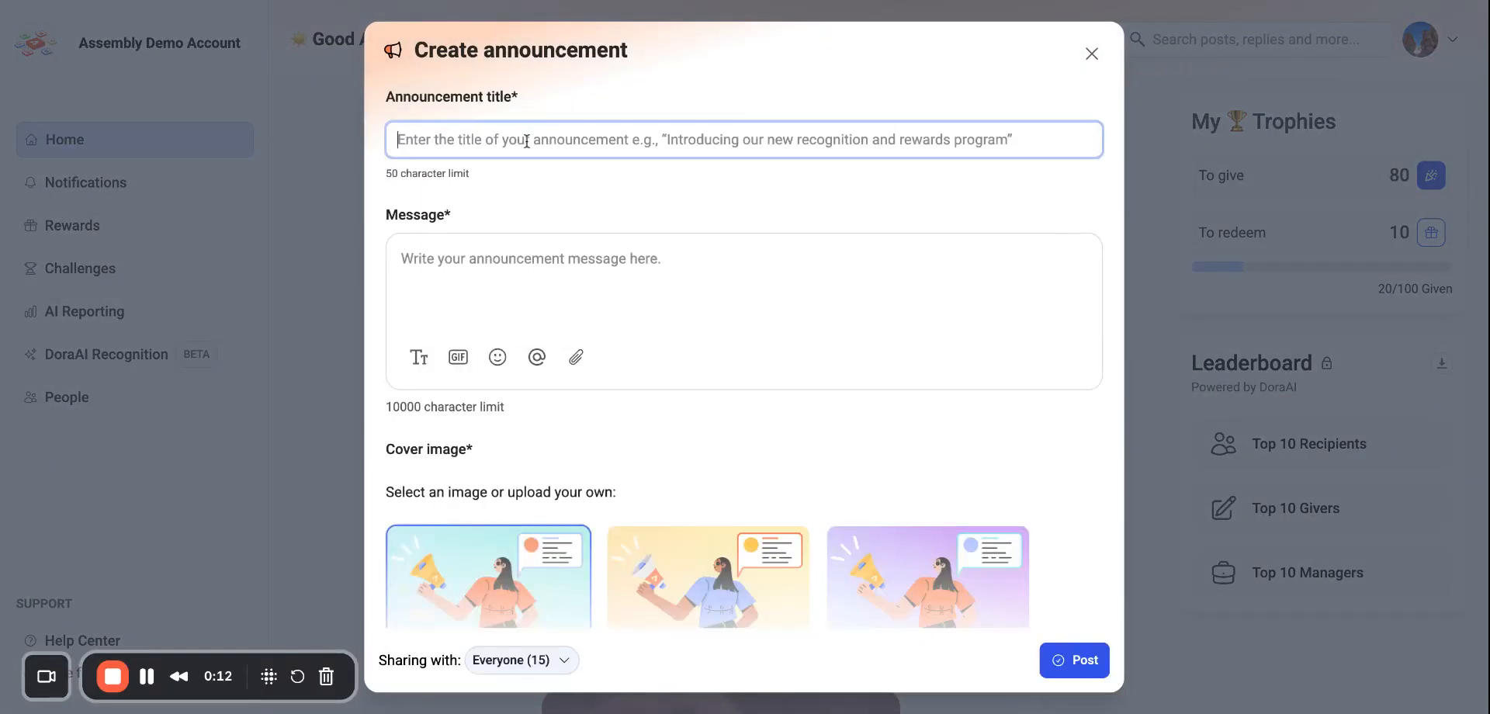
{"action": "type", "text": "Demo announcement"}
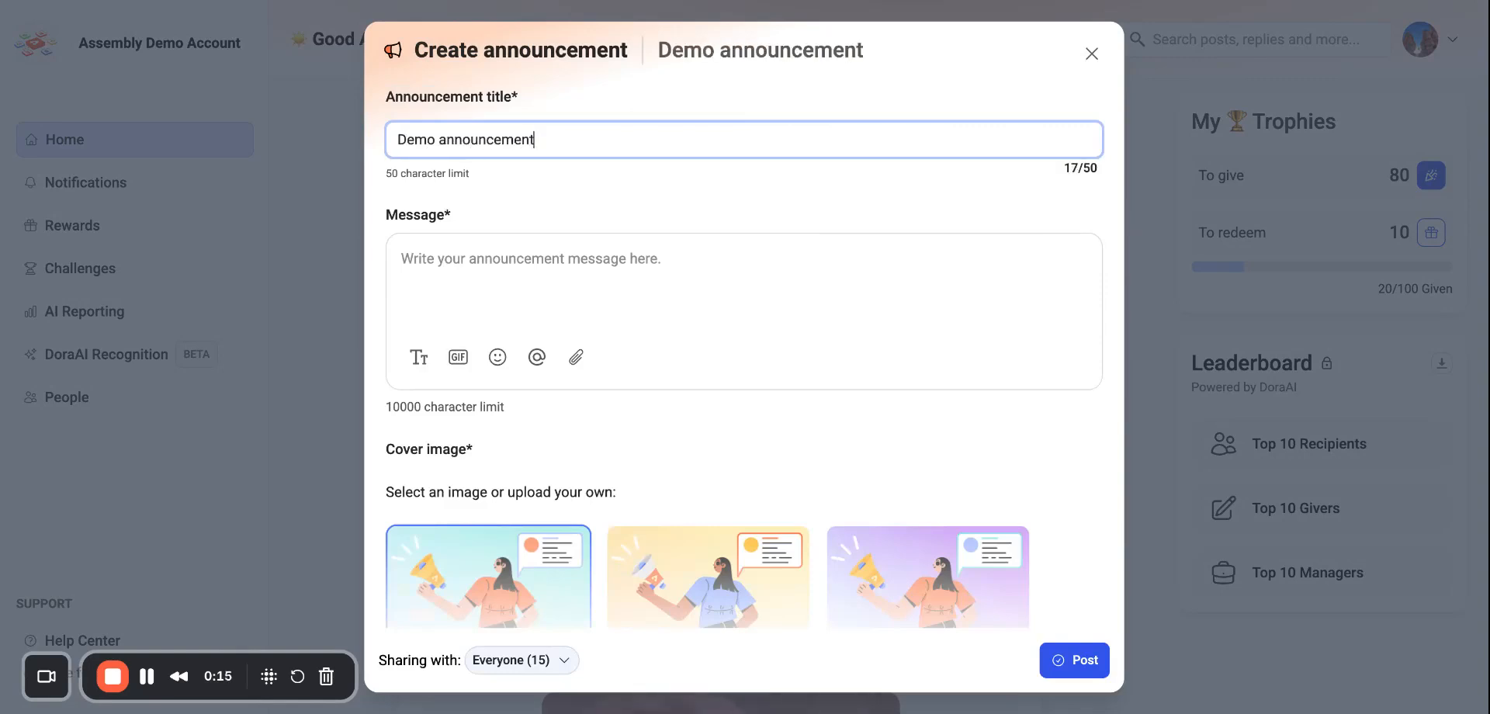
{"action": "left_click", "coordinate": [483, 264]}
{"action": "type", "text": "Demo message"}
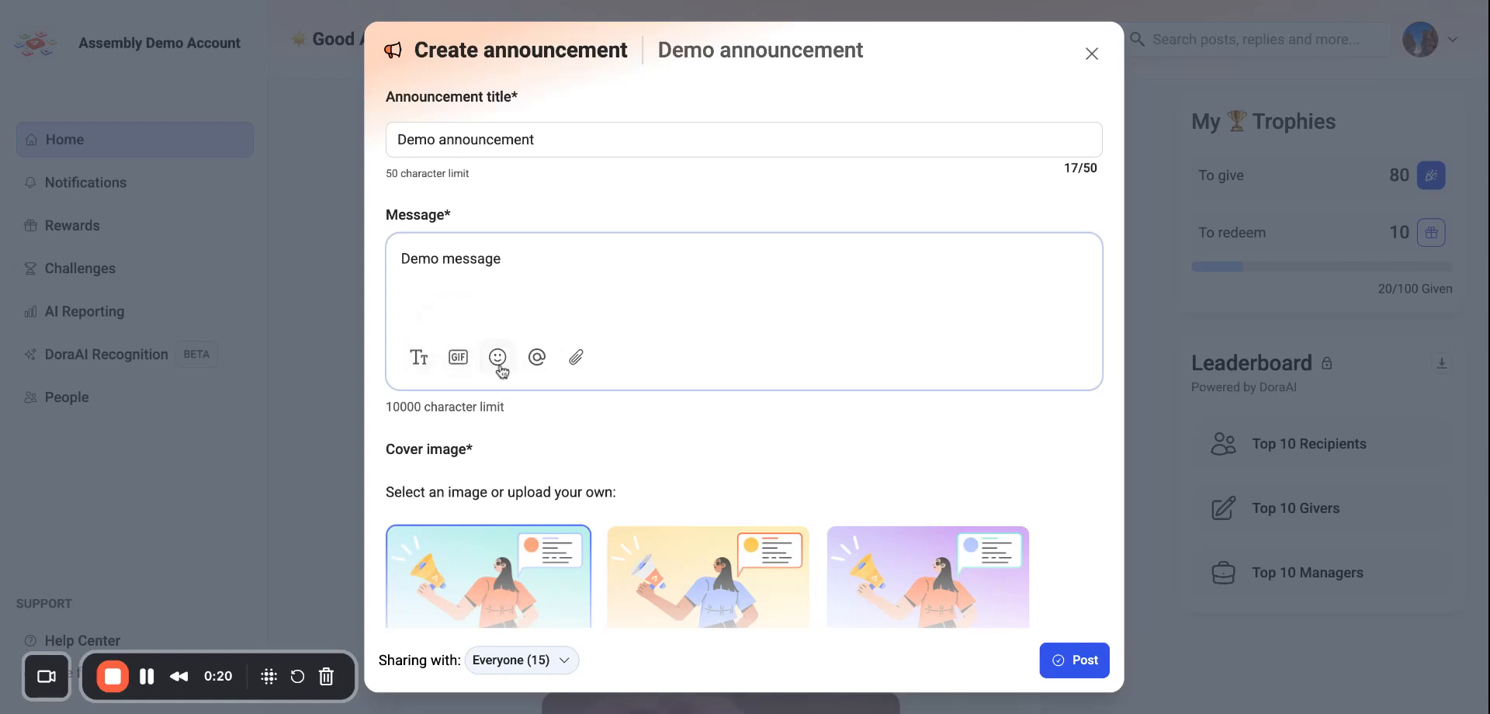
Switch the announcement to Schedule for later, open the post date calendar, and return the schedule to Post now
{"action": "scroll", "coordinate": [514, 305], "scroll_direction": "down", "scroll_amount": 4}
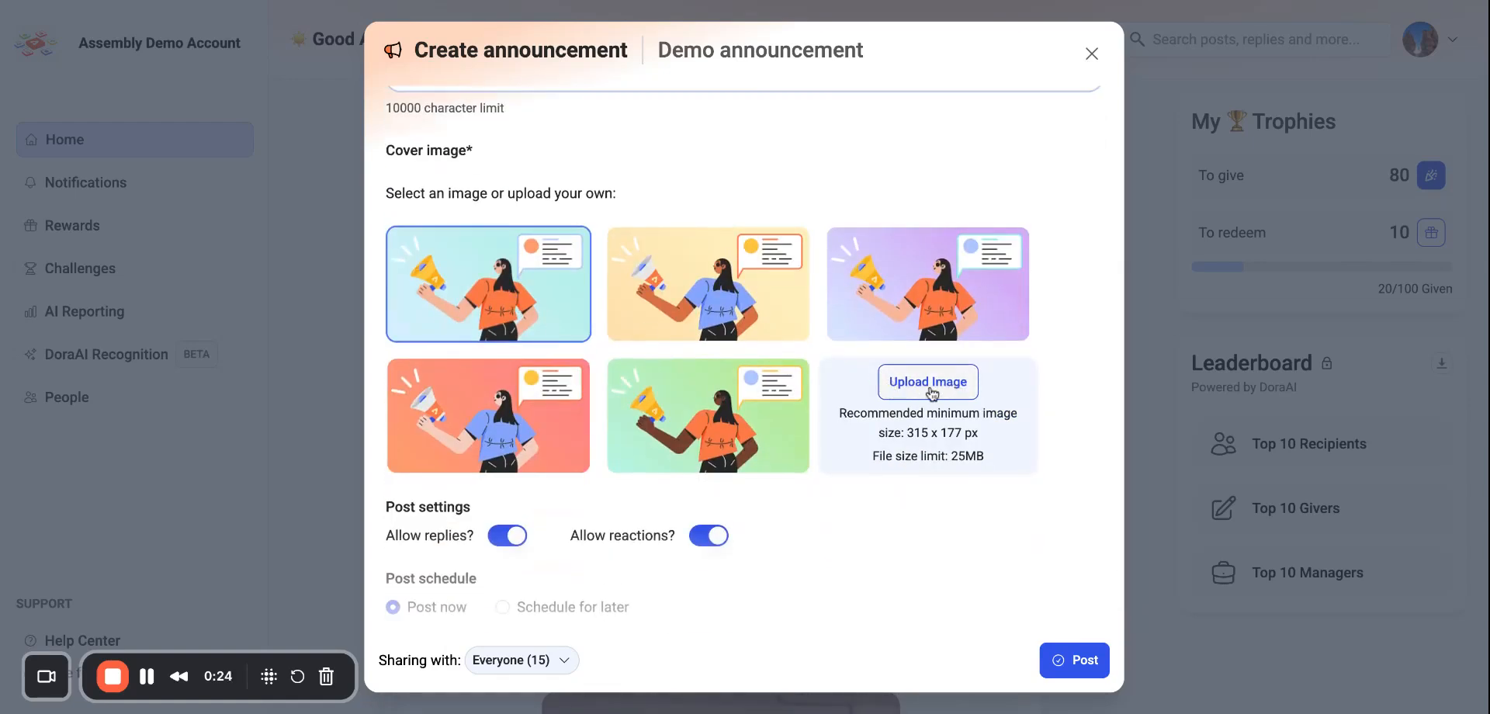
{"action": "scroll", "coordinate": [528, 325], "scroll_direction": "down", "scroll_amount": 2}
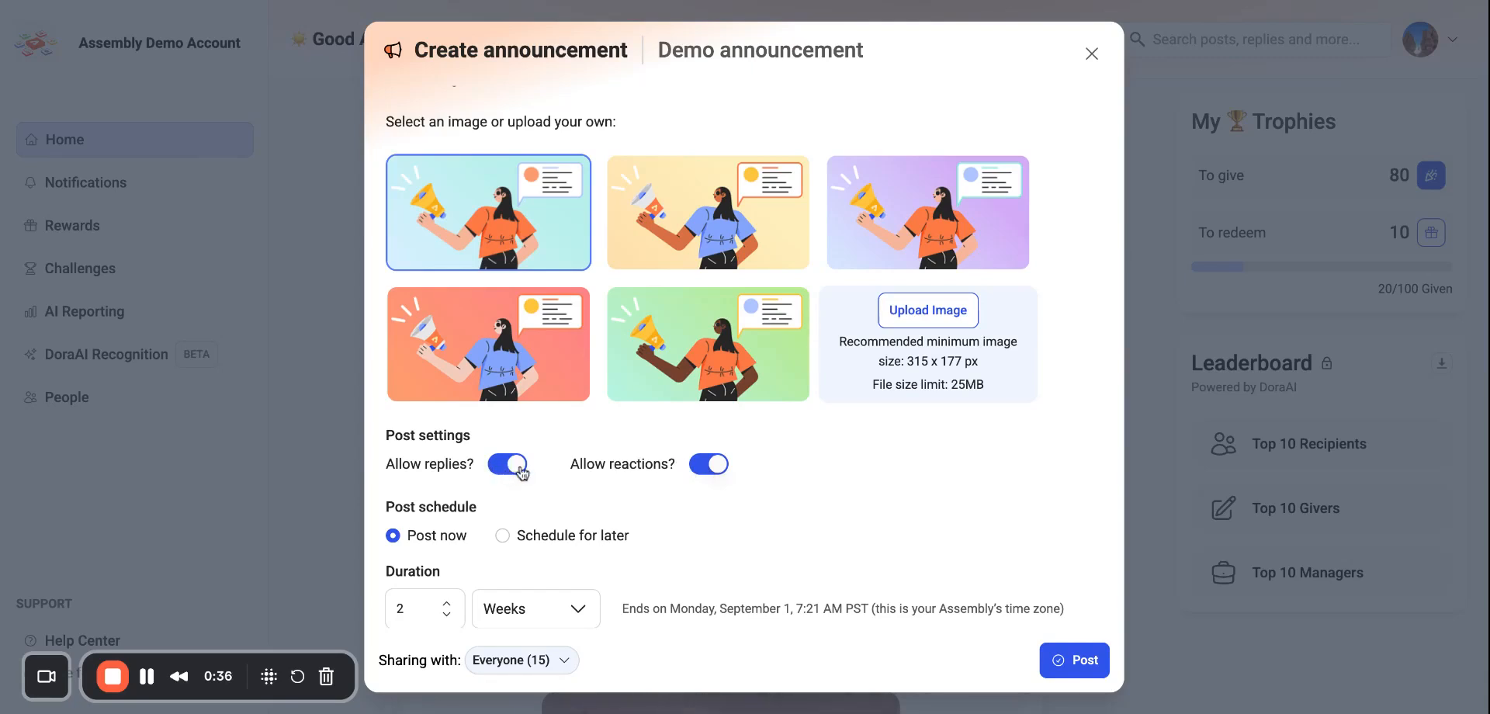
{"action": "left_click", "coordinate": [503, 536]}
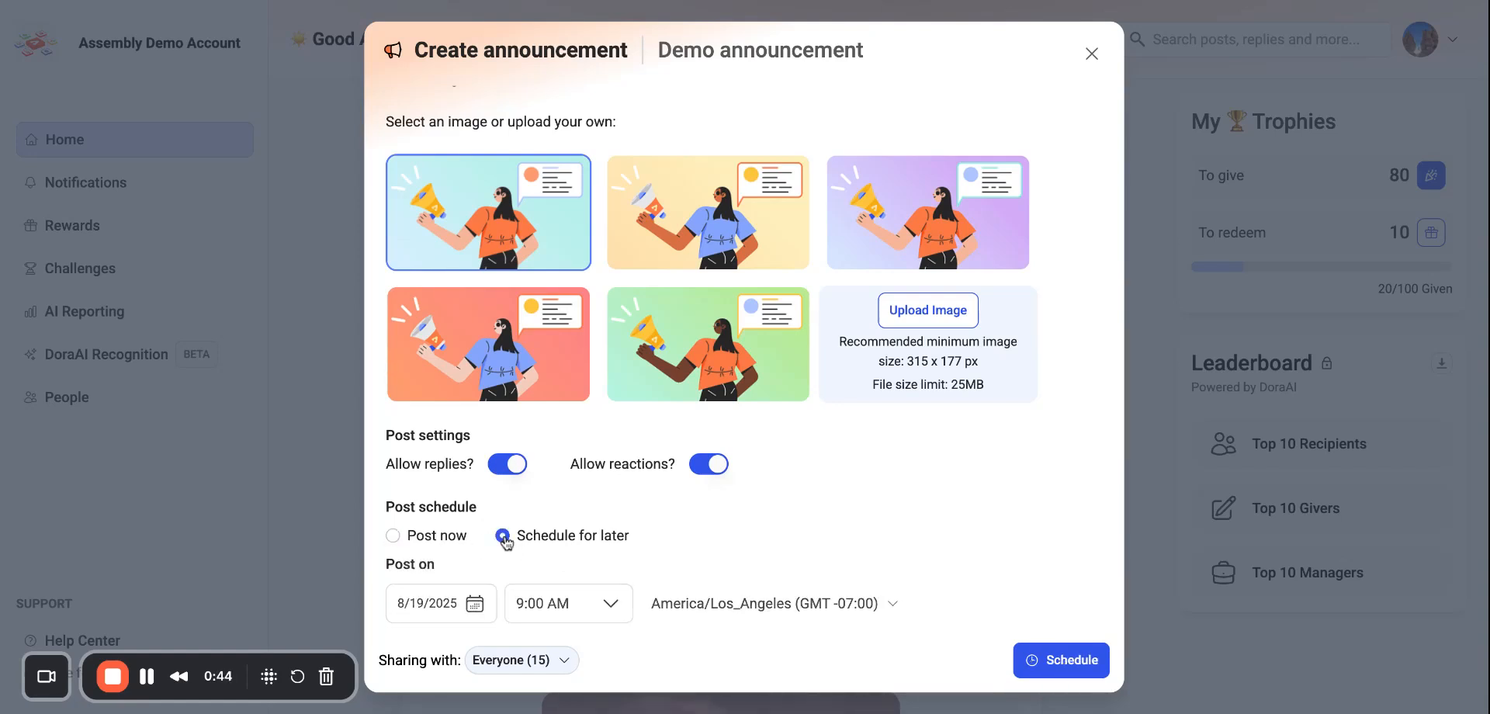
{"action": "scroll", "coordinate": [505, 532], "scroll_direction": "down", "scroll_amount": 1}
{"action": "left_click", "coordinate": [476, 527]}
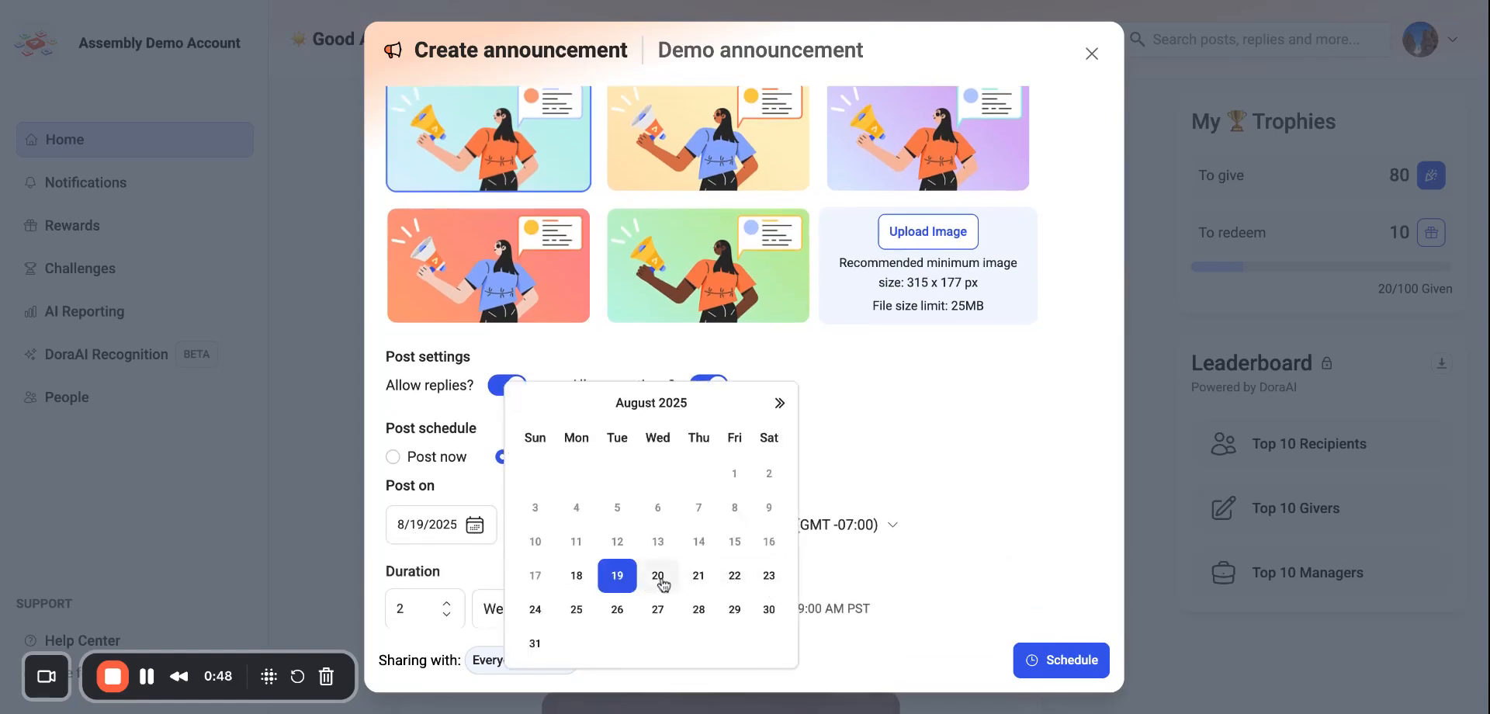
{"action": "left_click", "coordinate": [945, 458]}
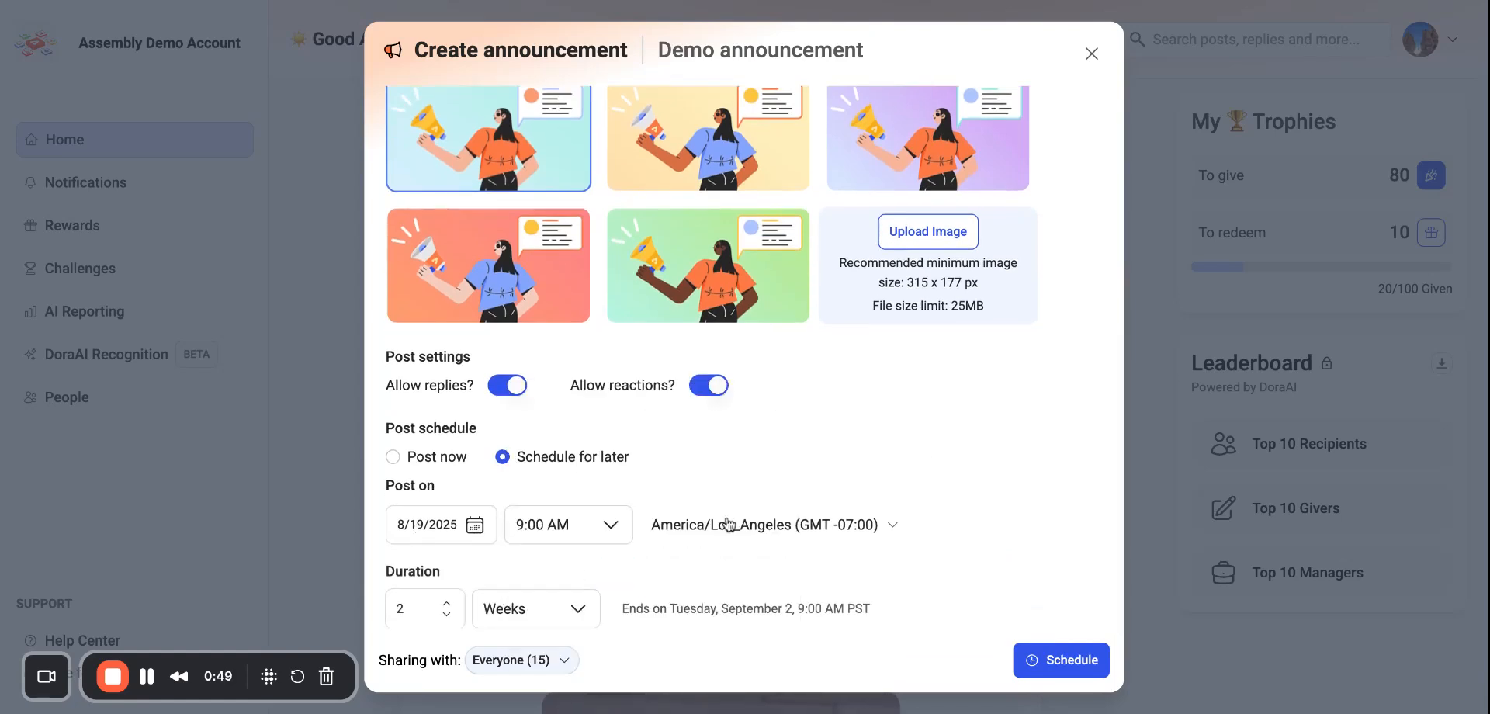
{"action": "left_click", "coordinate": [397, 458]}
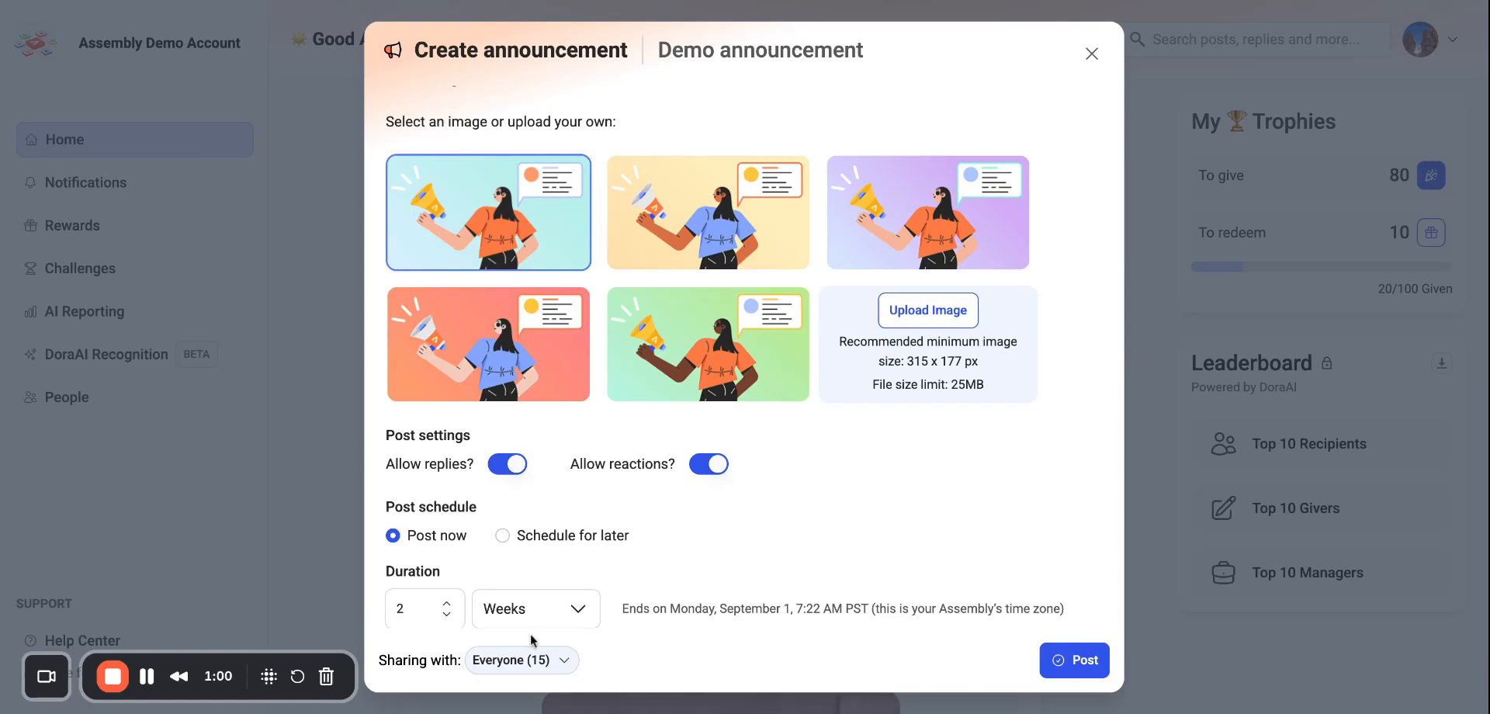
Check the announcement's sharing options, keep it shared with Everyone, and post it
{"action": "left_click", "coordinate": [560, 666]}
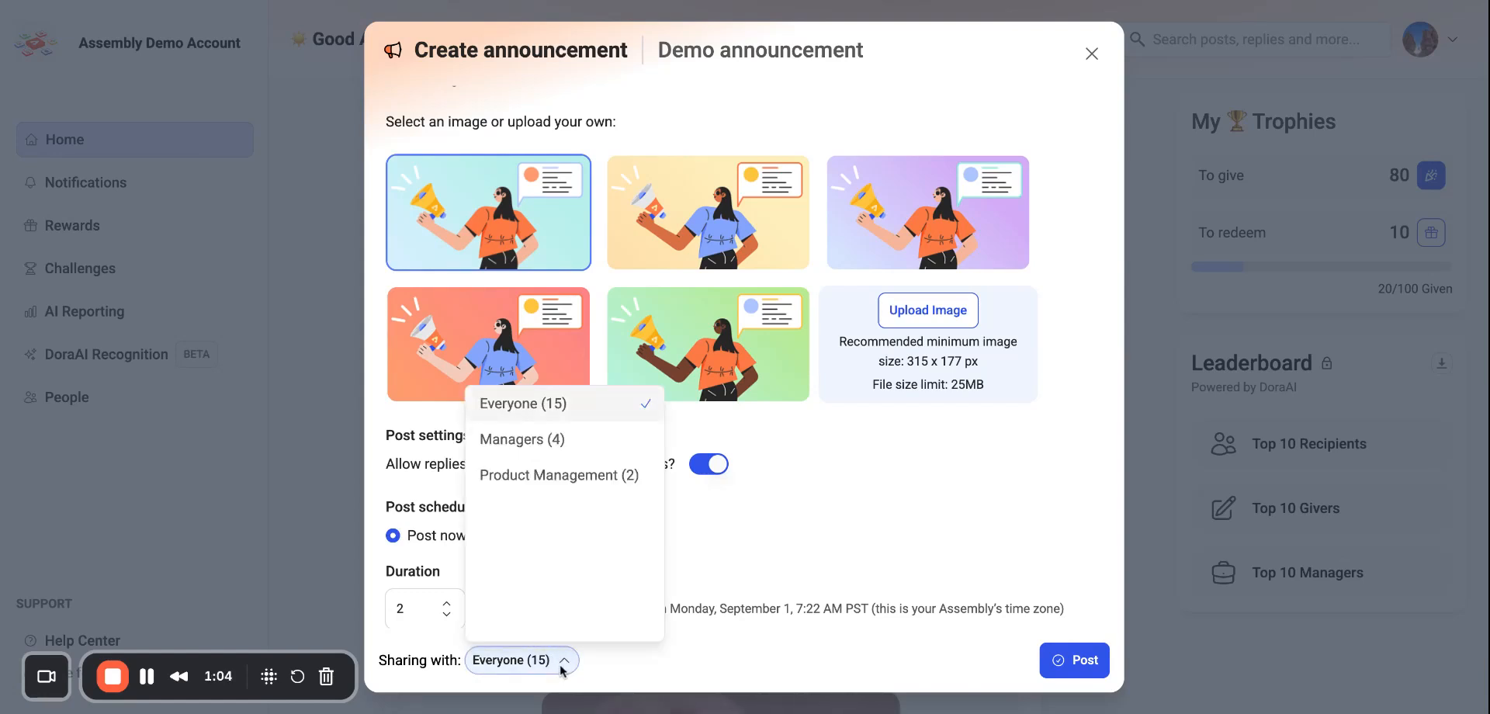
{"action": "left_click", "coordinate": [560, 664]}
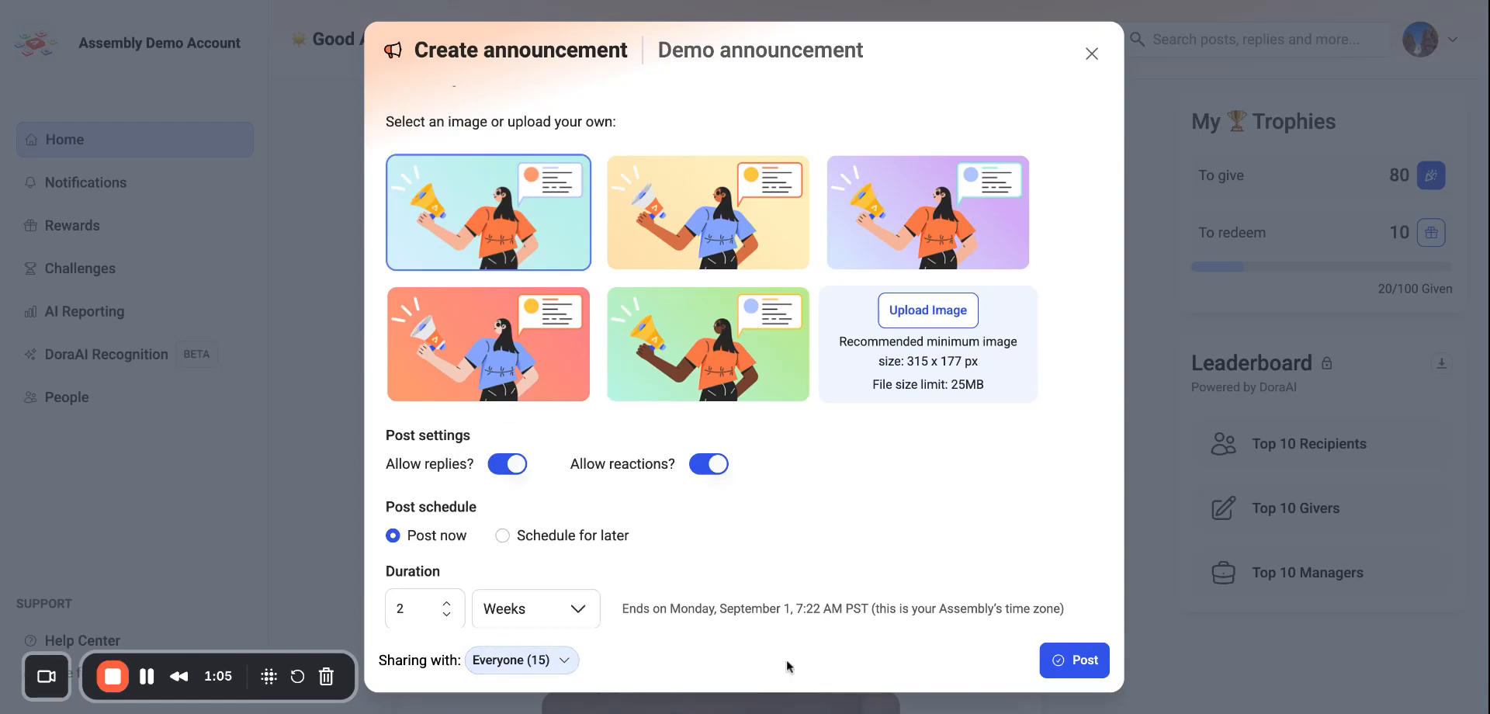
{"action": "left_click", "coordinate": [1075, 664]}
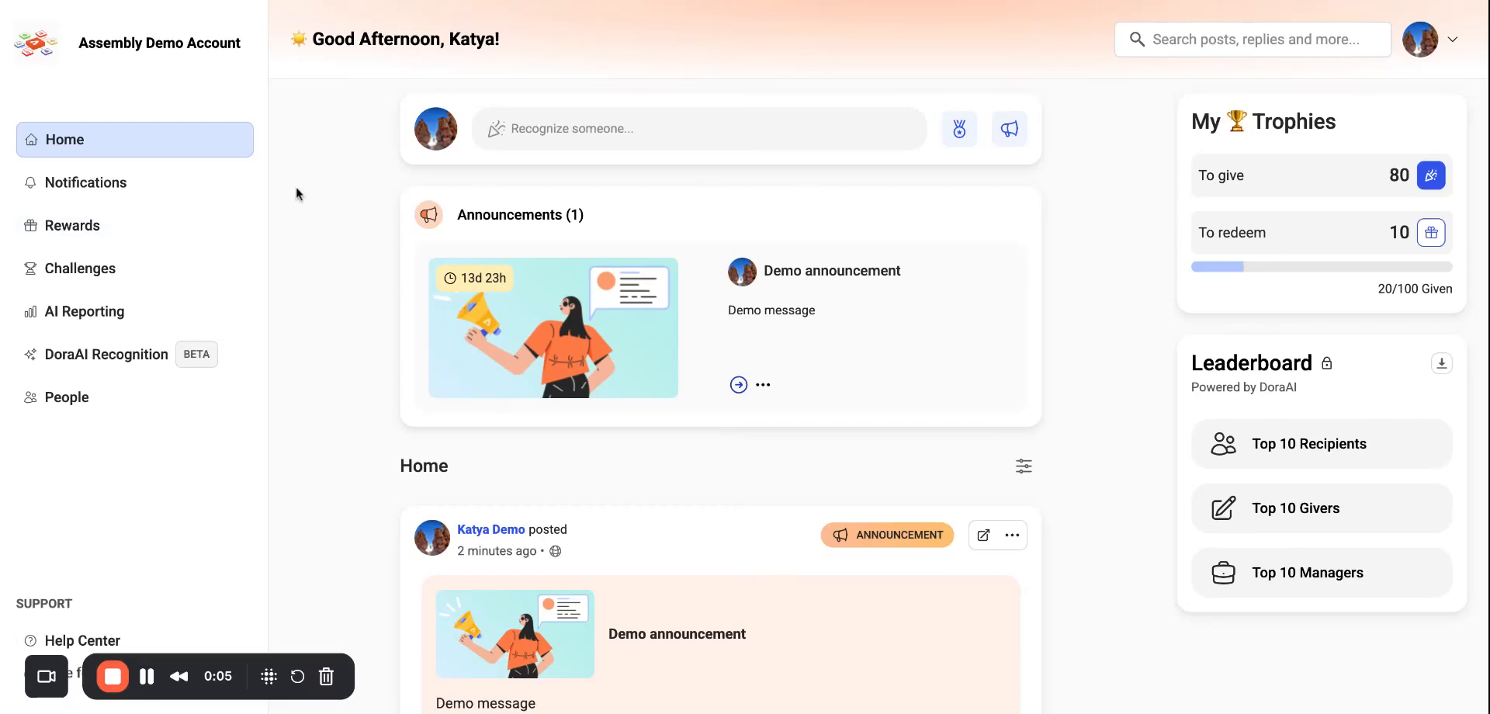
Open the Culture section of the rewards catalog, redeem the "Demo culture reward", and dismiss the rating request and confirmation
{"action": "left_click", "coordinate": [99, 233]}
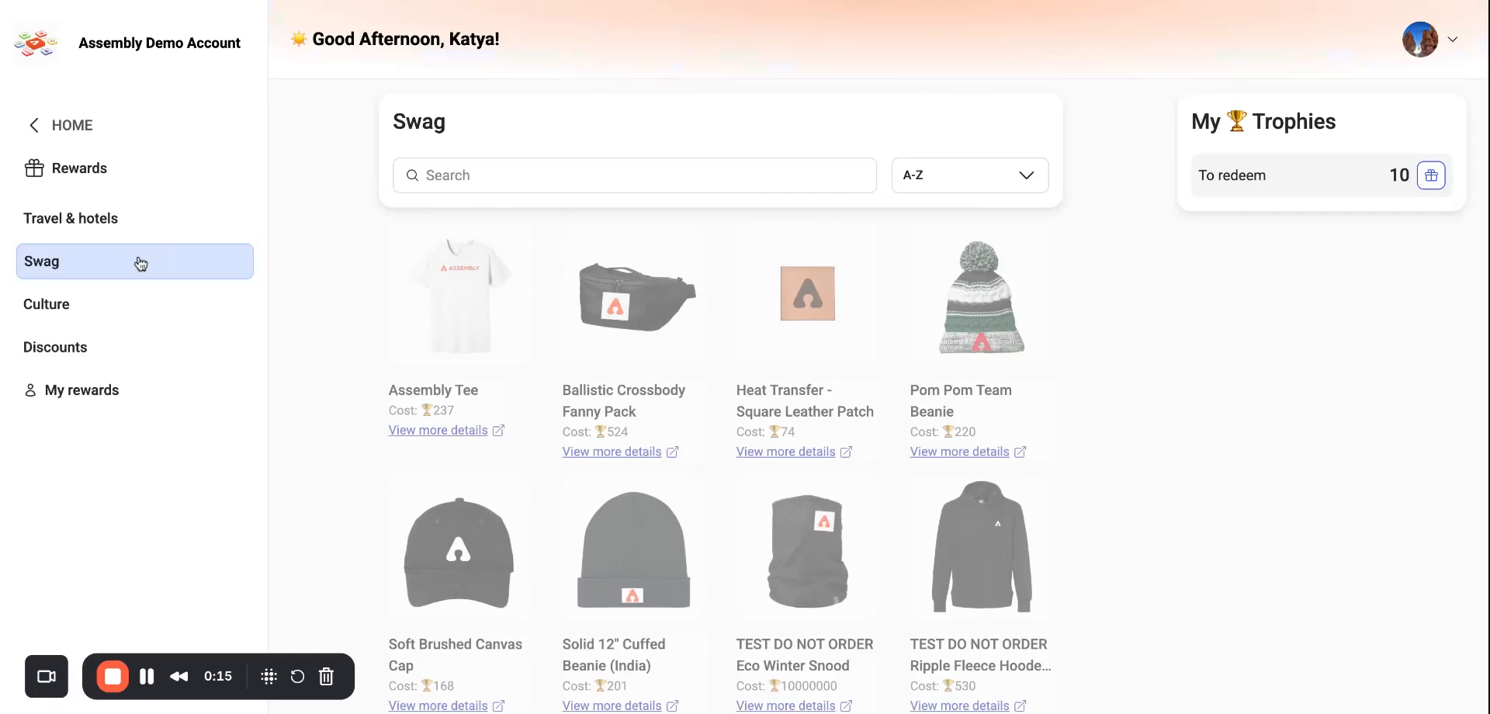
{"action": "left_click", "coordinate": [79, 314]}
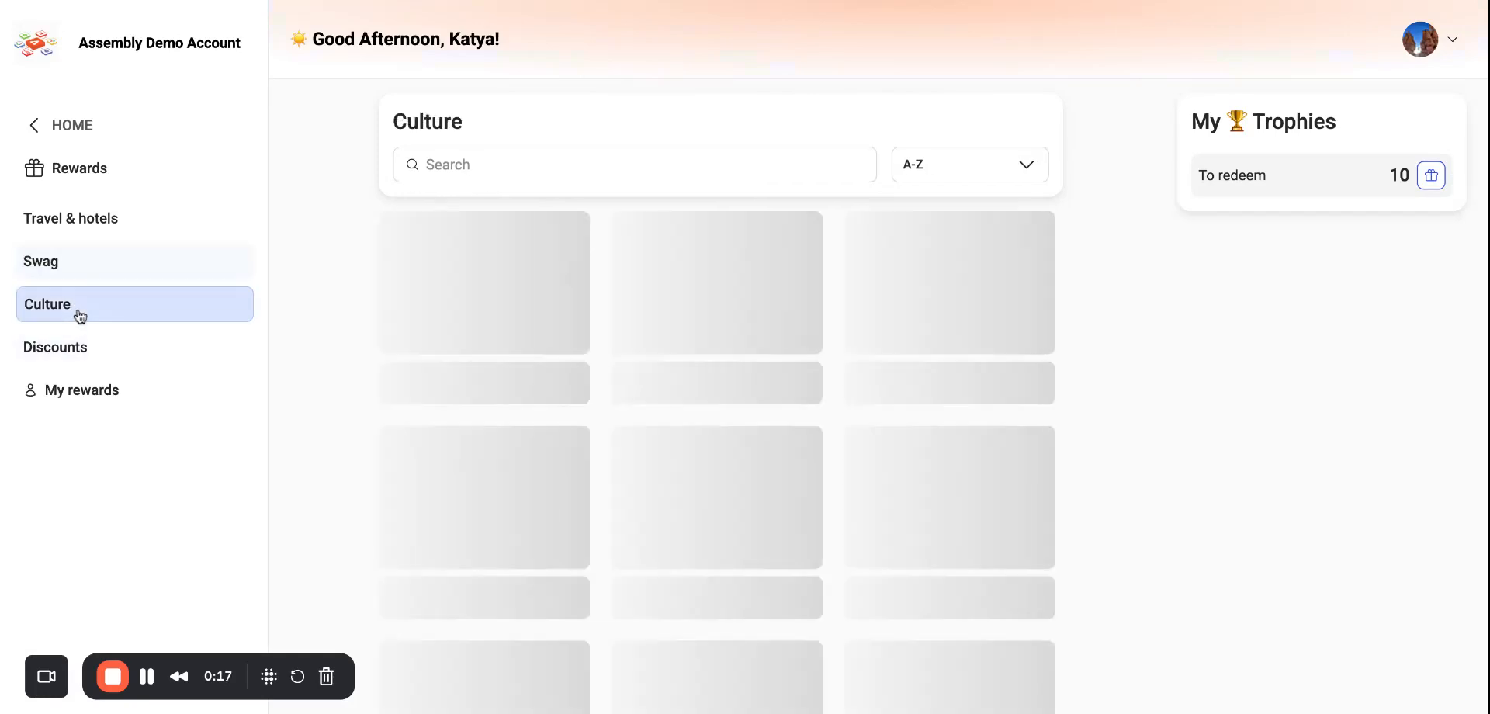
{"action": "mouse_move", "coordinate": [497, 289]}
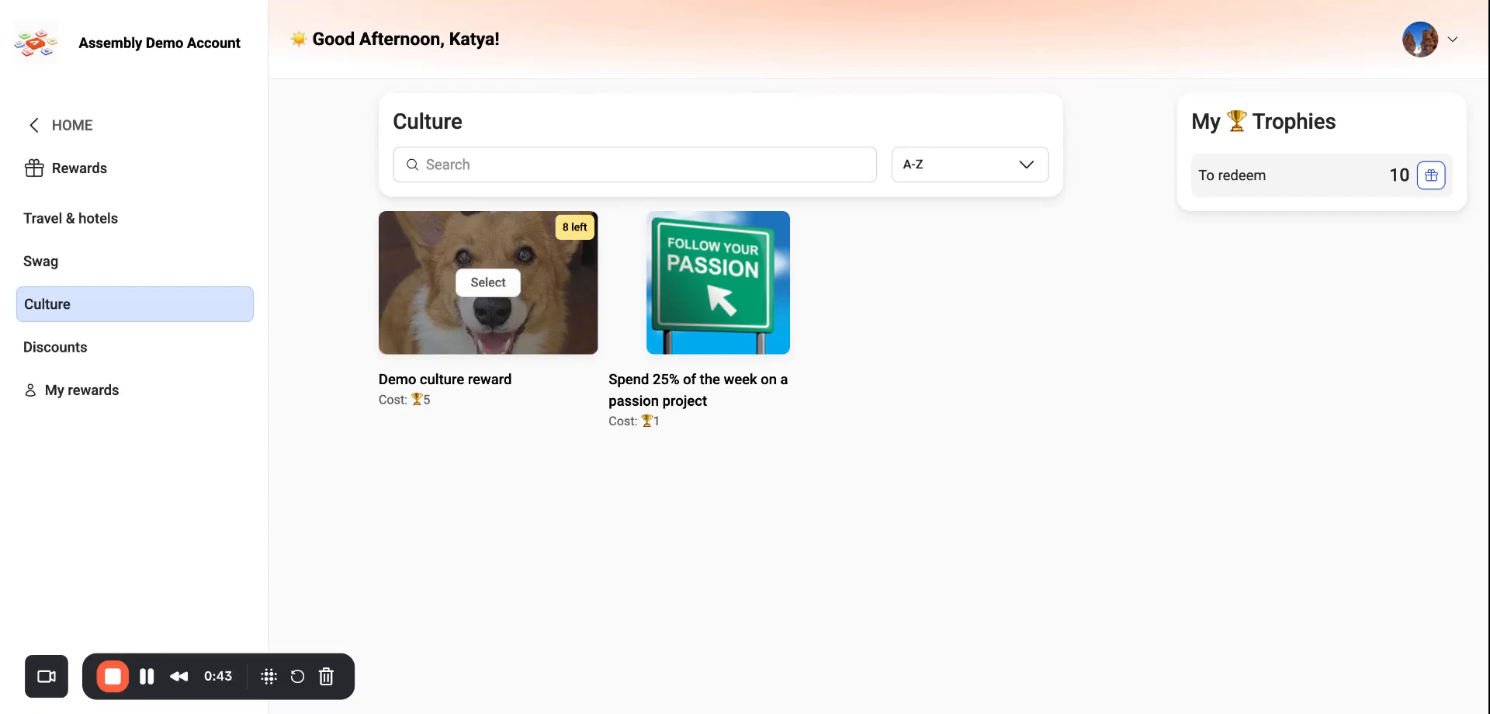
{"action": "left_click", "coordinate": [488, 282]}
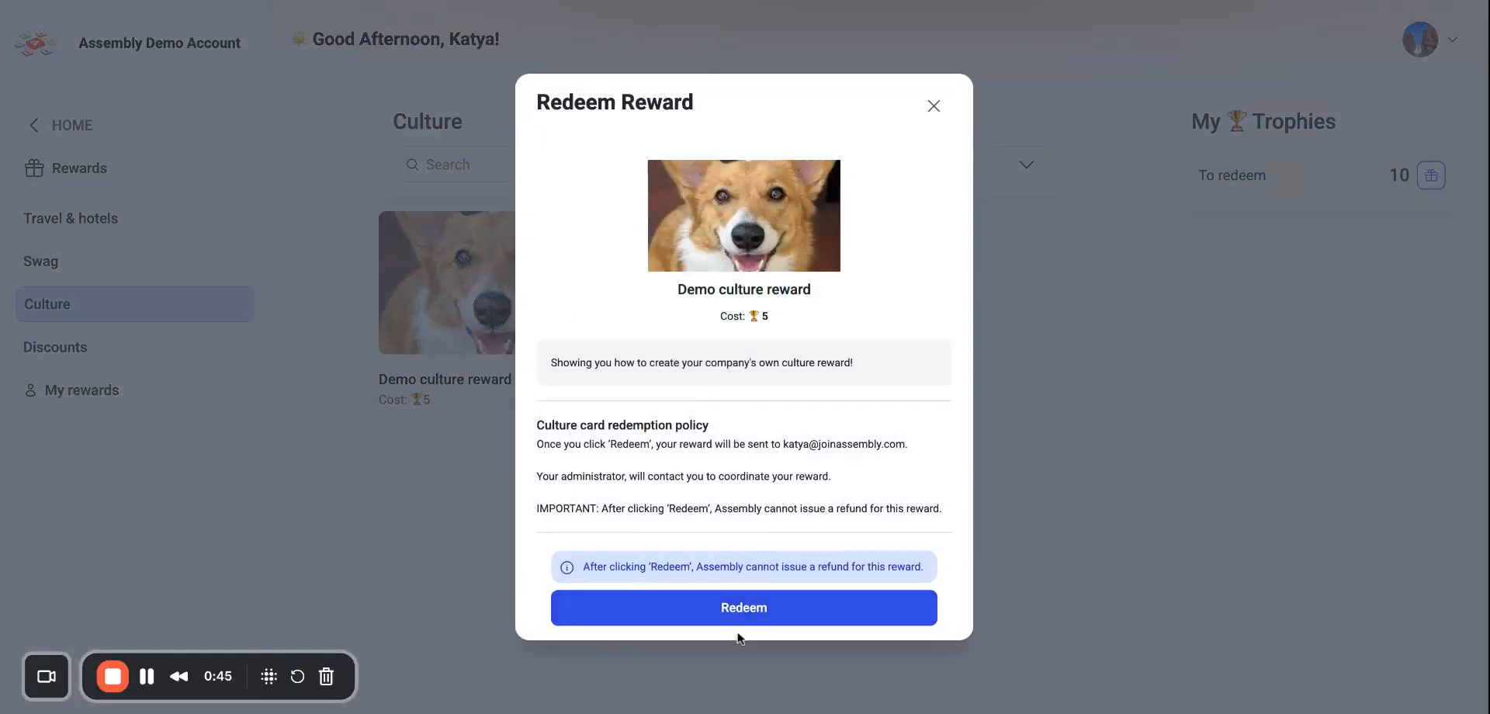
{"action": "left_click", "coordinate": [753, 613]}
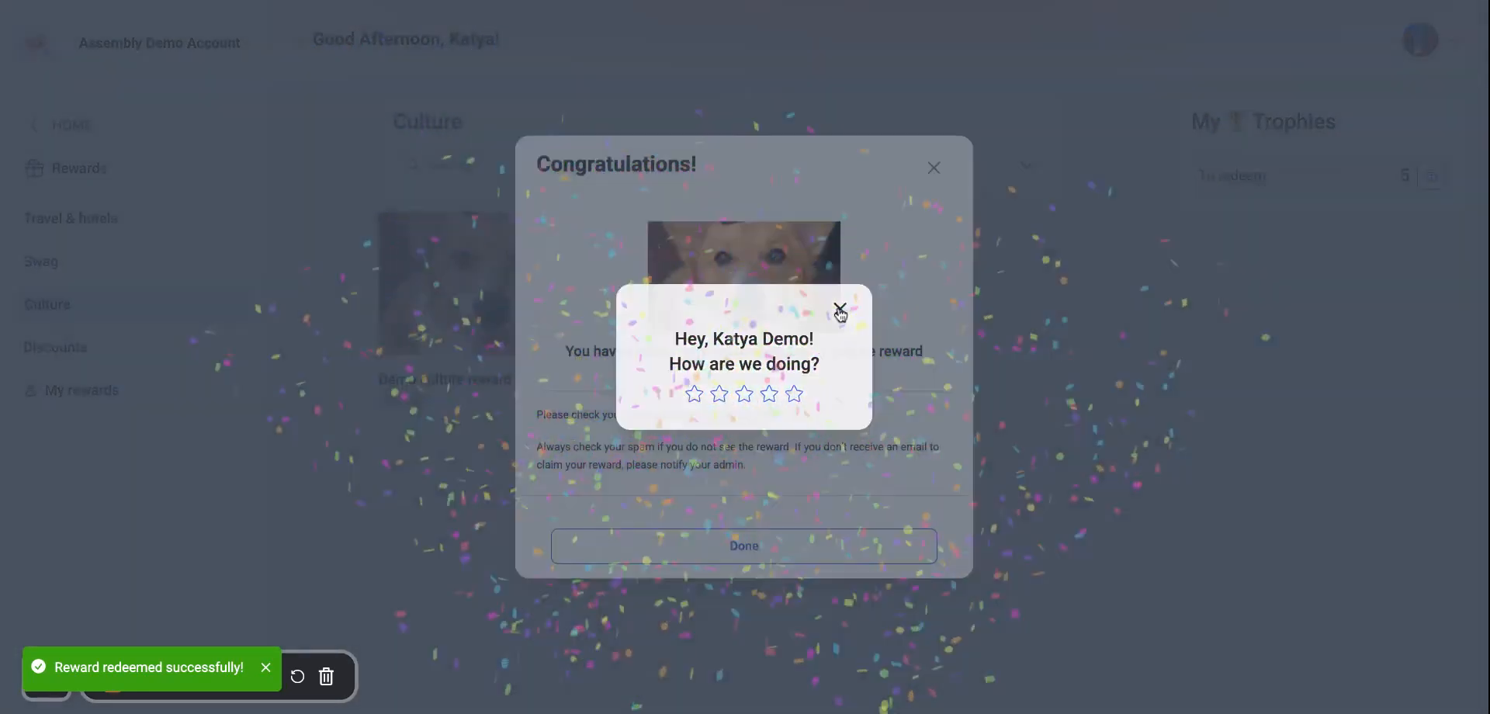
{"action": "left_click", "coordinate": [840, 309]}
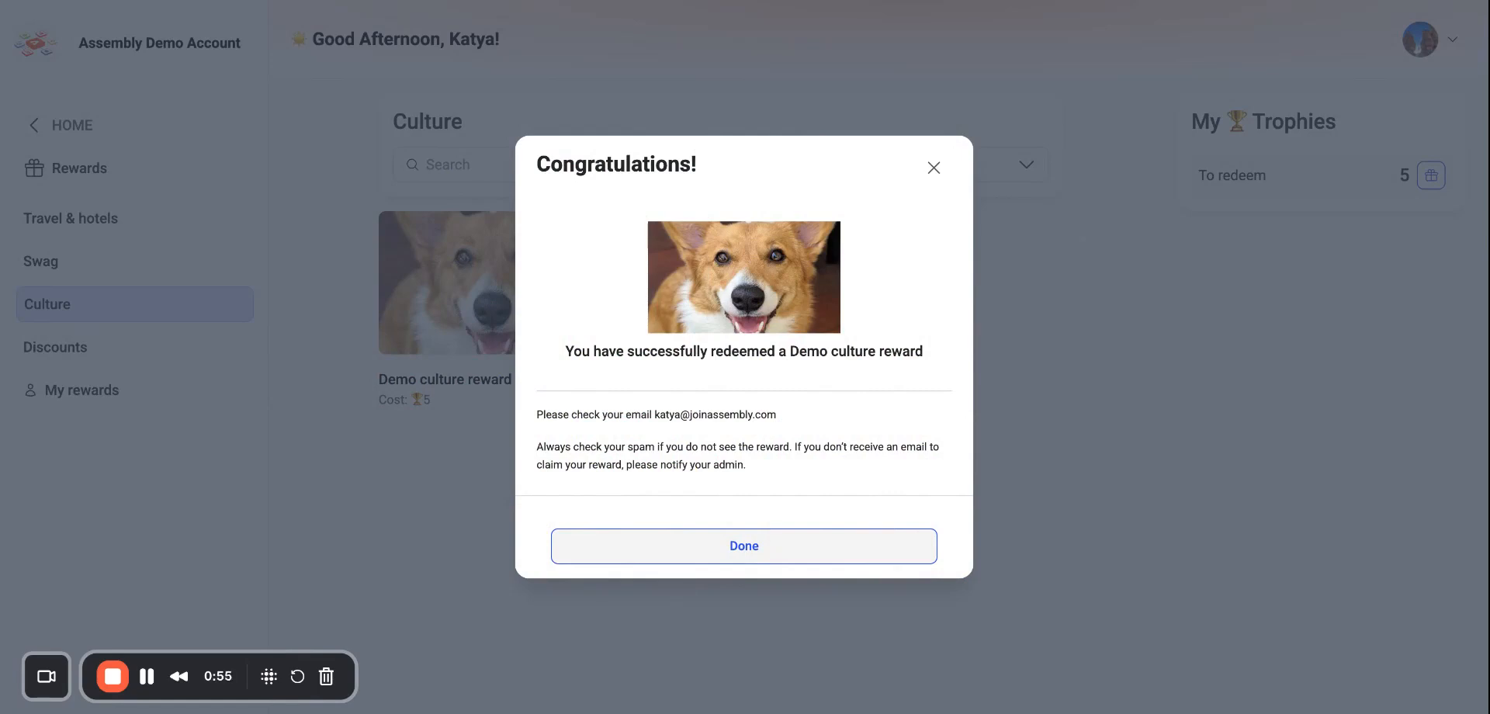
{"action": "left_click", "coordinate": [760, 550]}
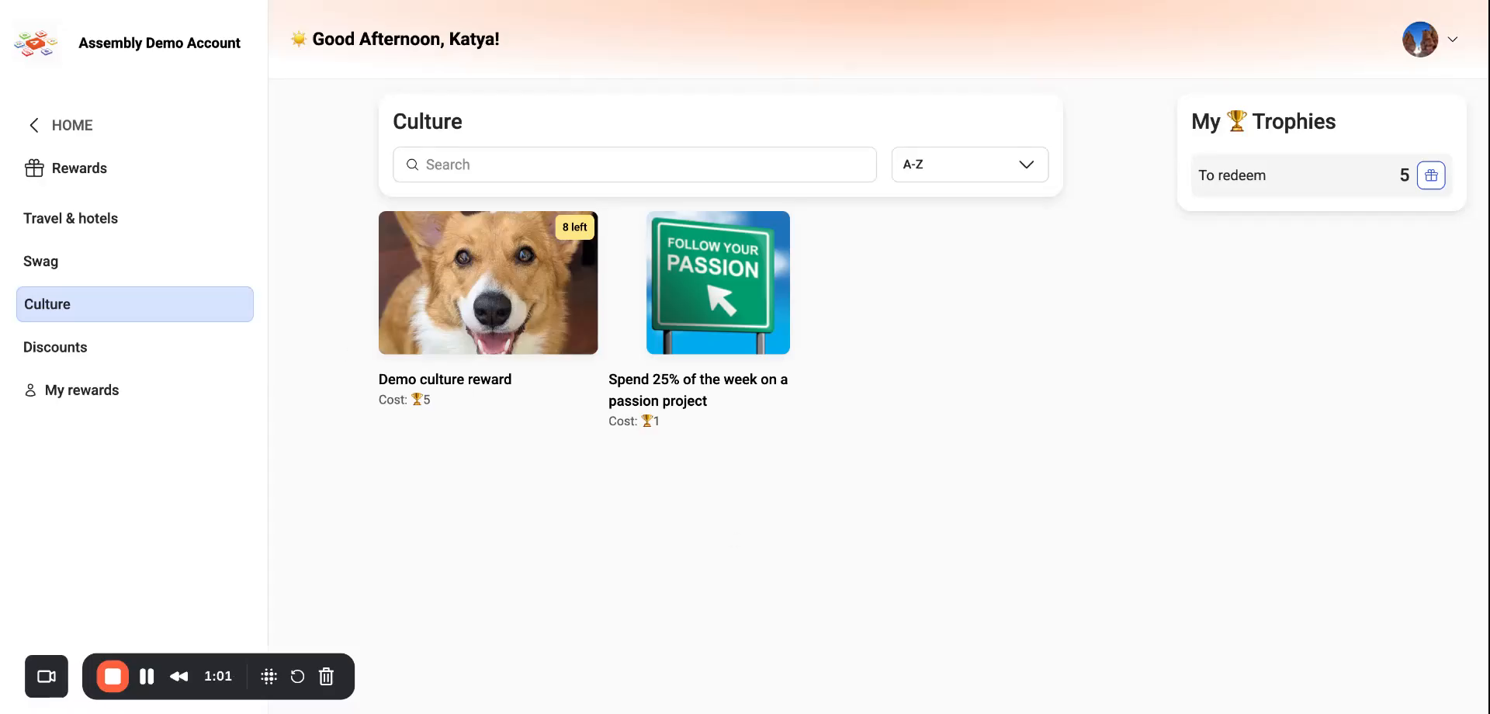
{"action": "mouse_move", "coordinate": [512, 323]}
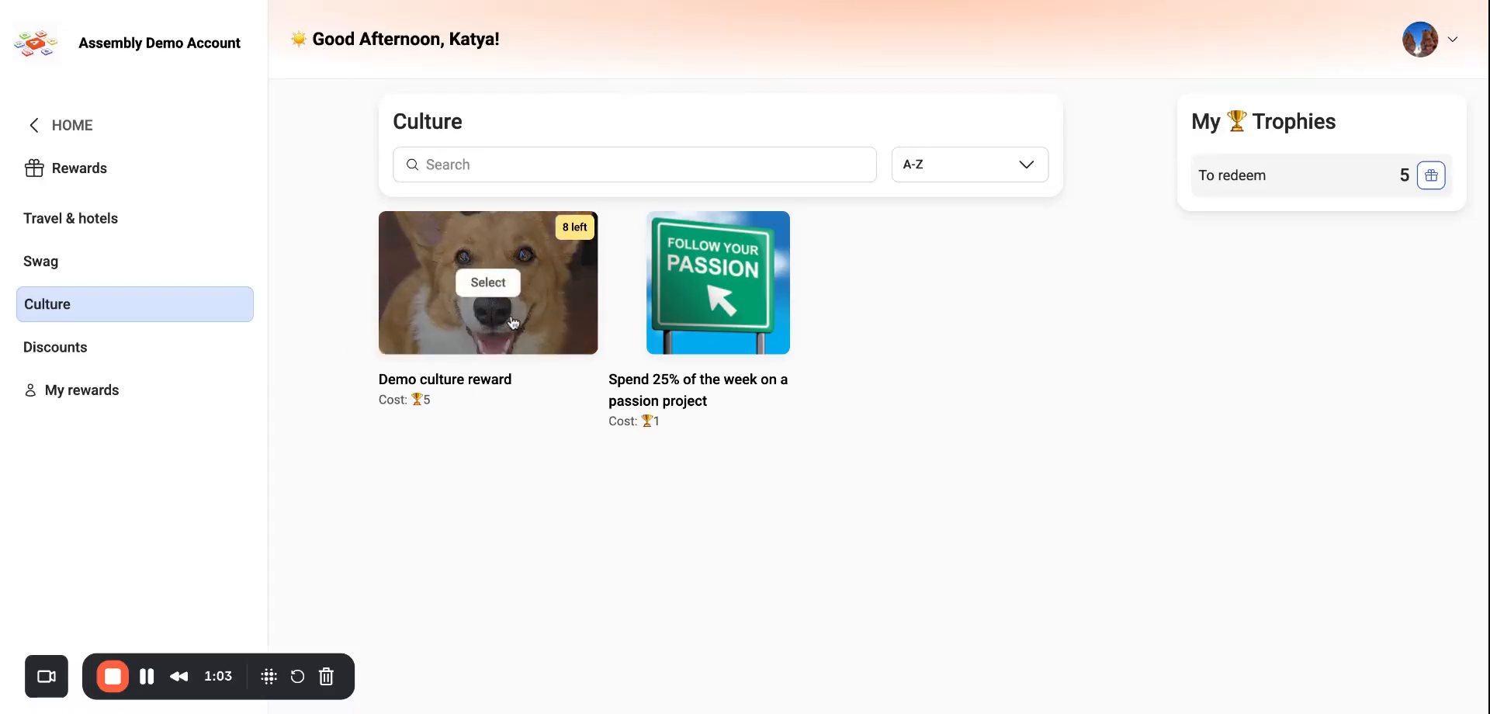